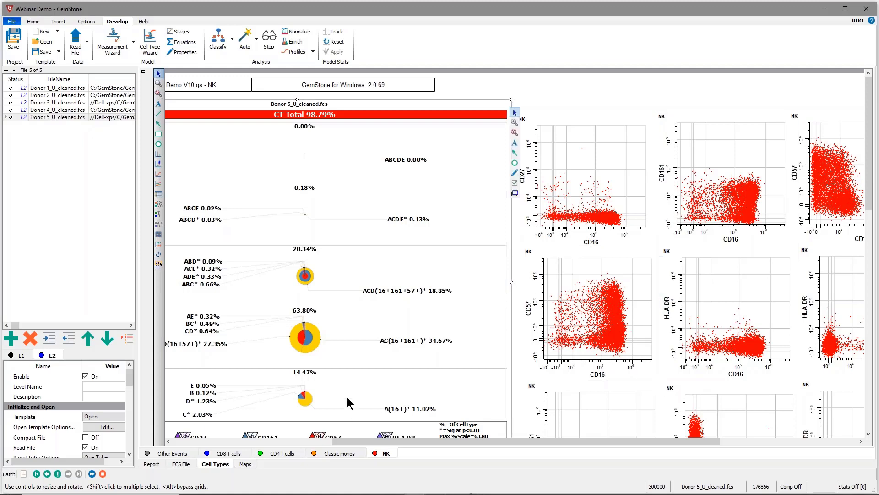
Animate the 16+ segment of the NK TriCOM plot, and move and shorten its properties dialog to uncover the plots.
right_click(309, 401)
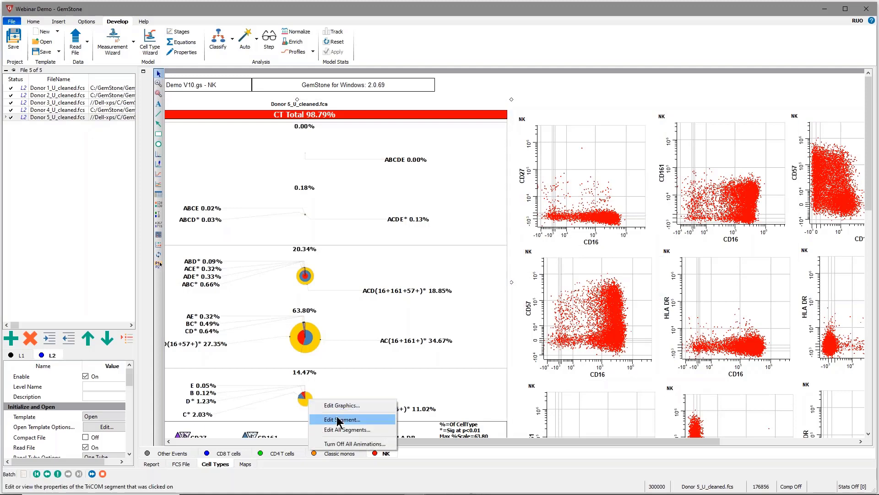
left_click(339, 420)
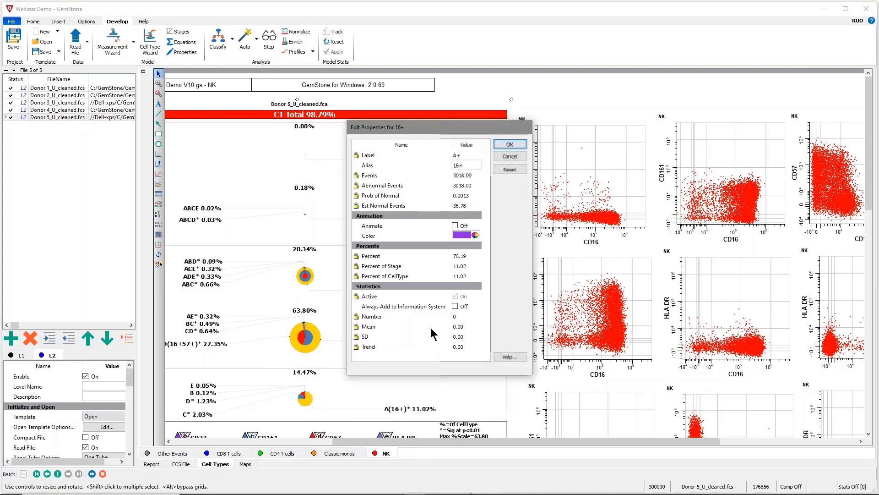
left_click(455, 226)
left_click_drag(430, 127, 429, 65)
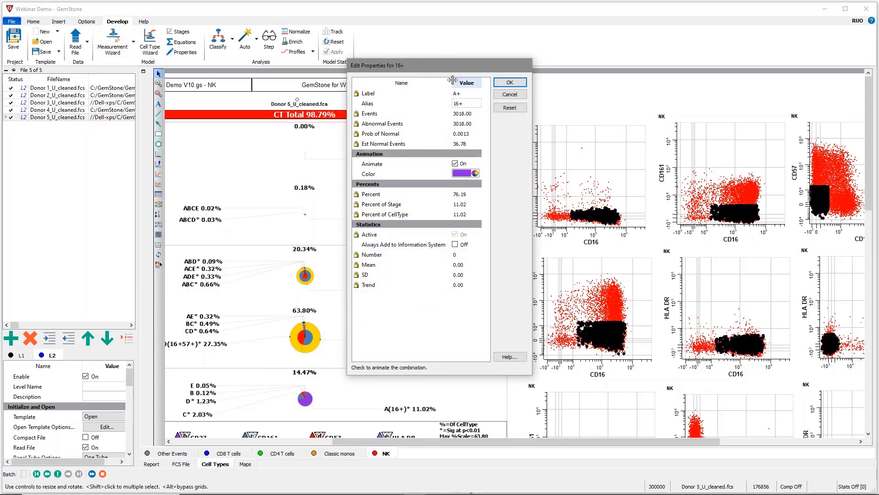
left_click_drag(481, 66, 205, 54)
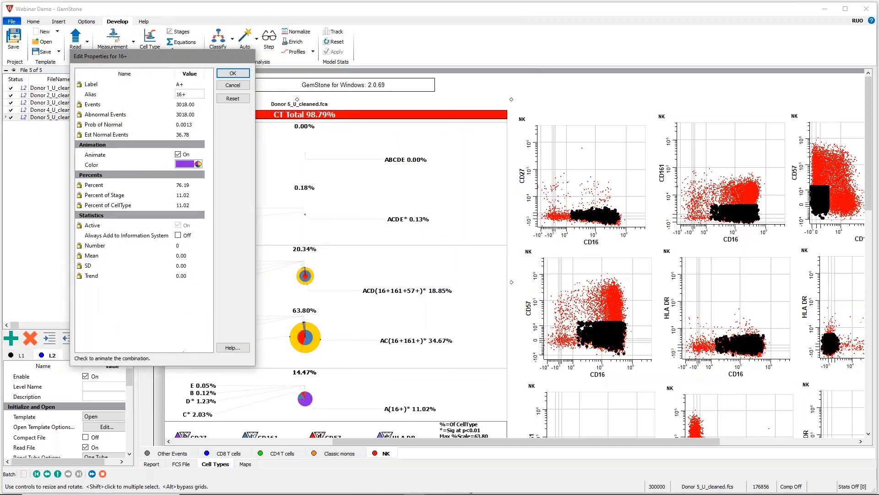
left_click_drag(180, 365, 180, 316)
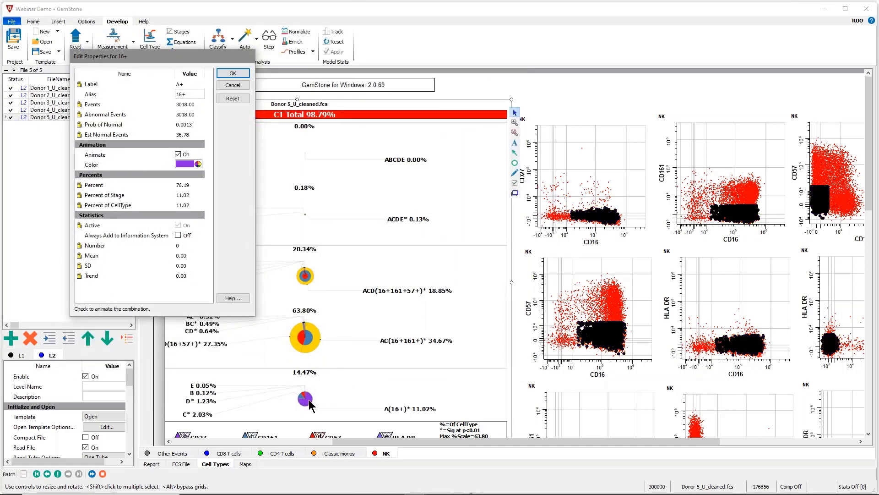
Examine the highlighted 16+ events in the NK dot plots, and turn the segment's animation off.
left_click(592, 355)
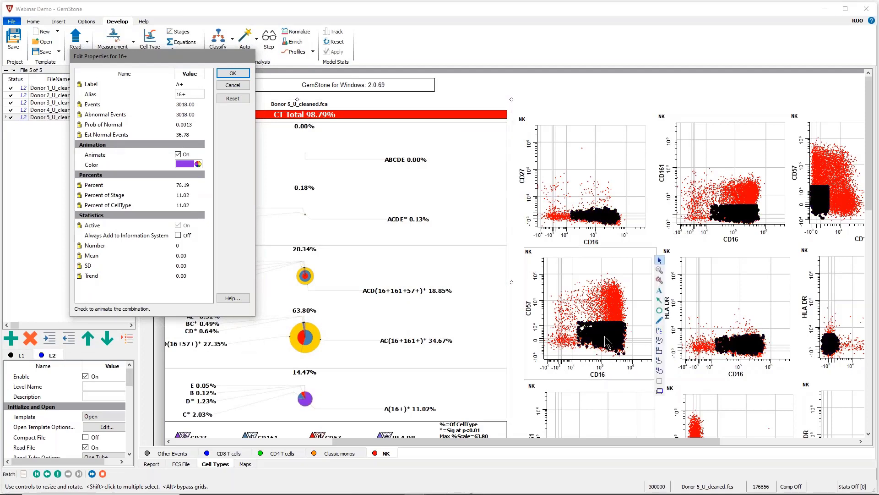
left_click(603, 243)
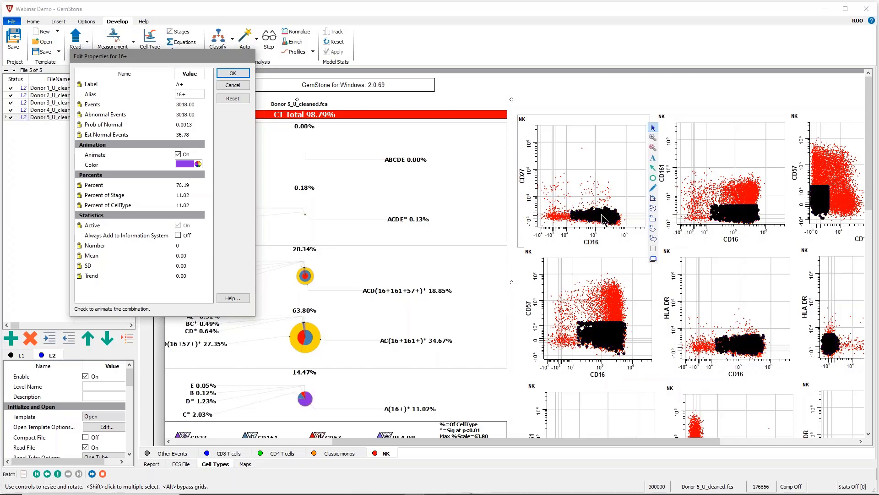
left_click(663, 212)
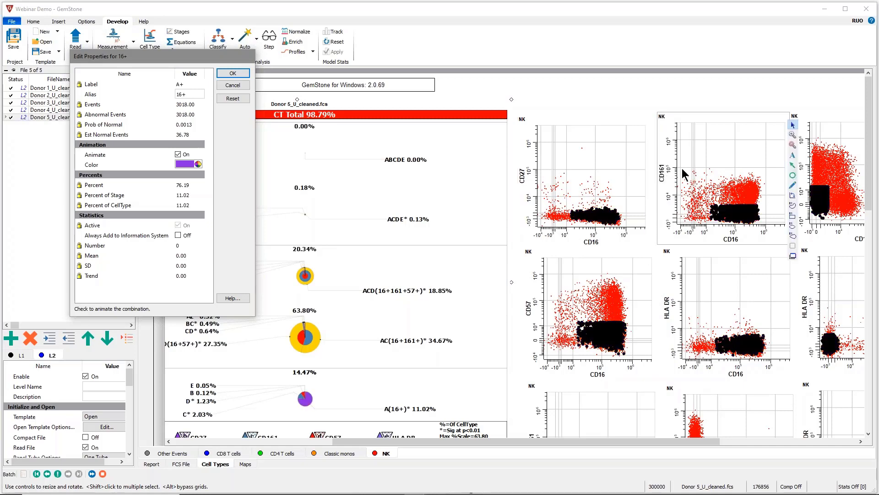
left_click(554, 192)
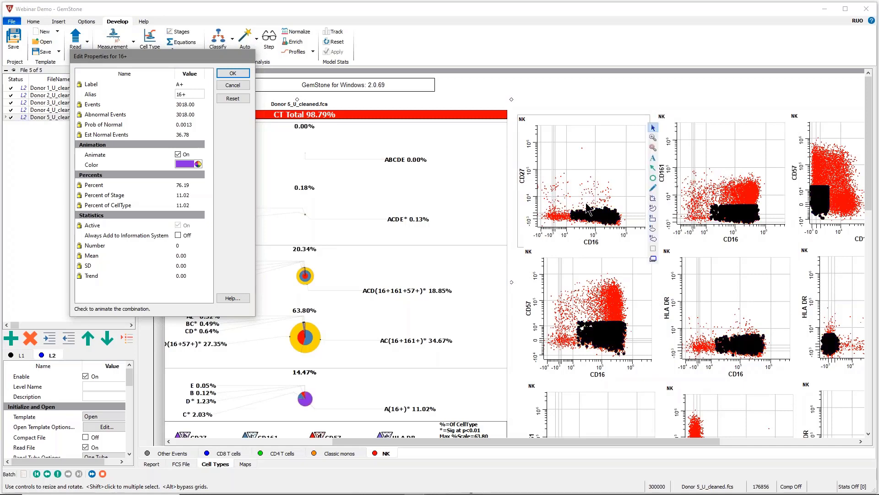
left_click(684, 309)
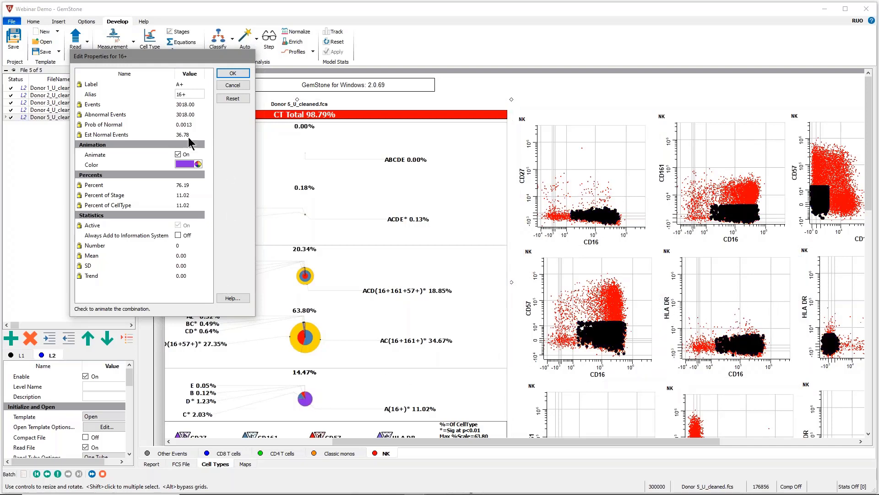
left_click(178, 154)
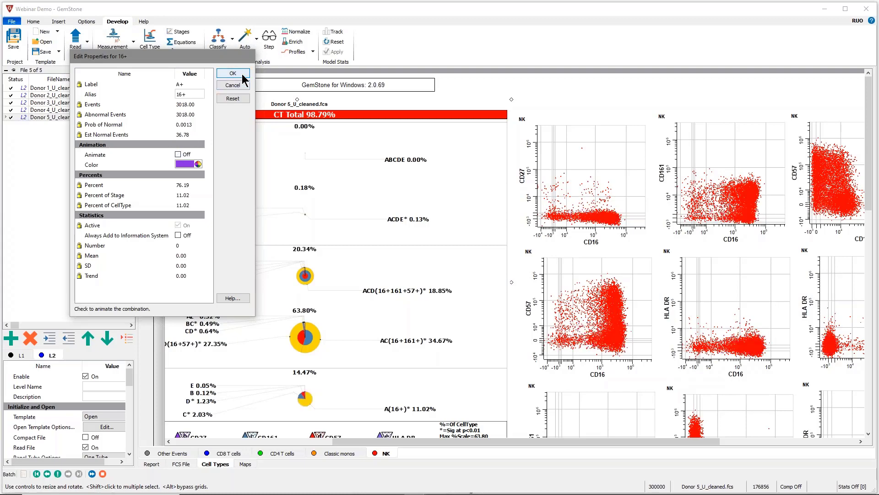
left_click(232, 73)
Animate the 16+161+ segment to view its events in the NK dot plots, and turn its animation off again.
right_click(315, 339)
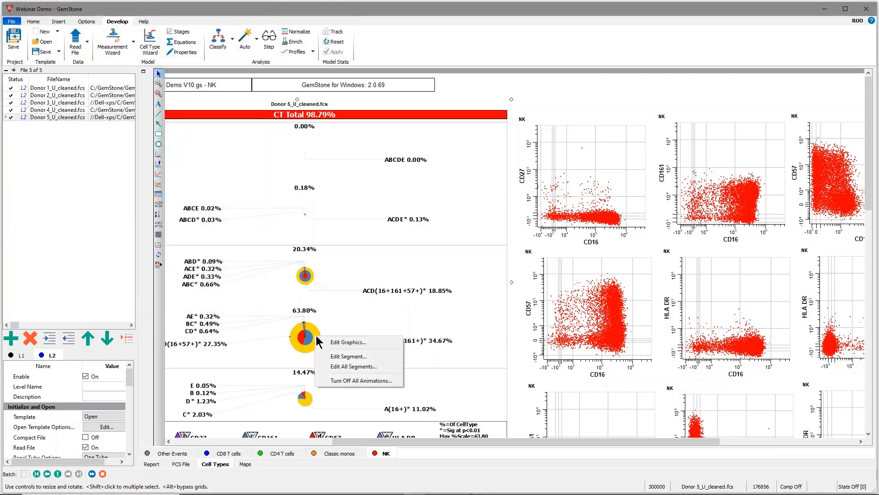
left_click(339, 356)
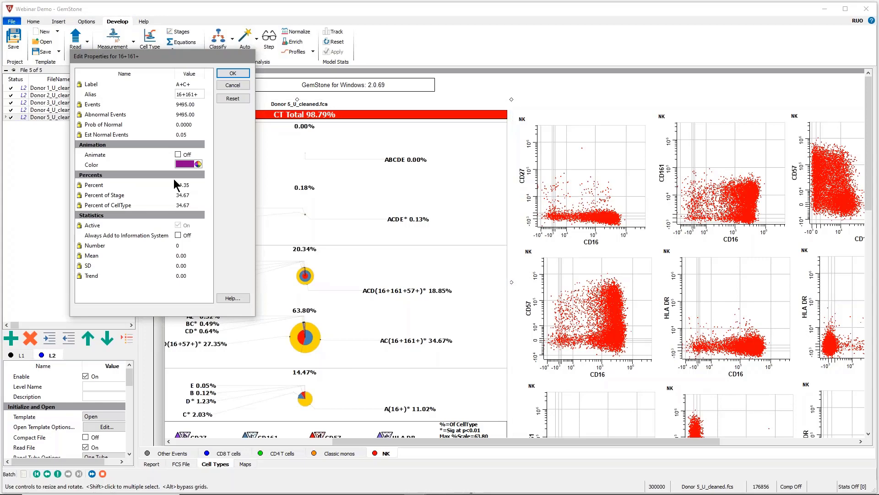
left_click(178, 154)
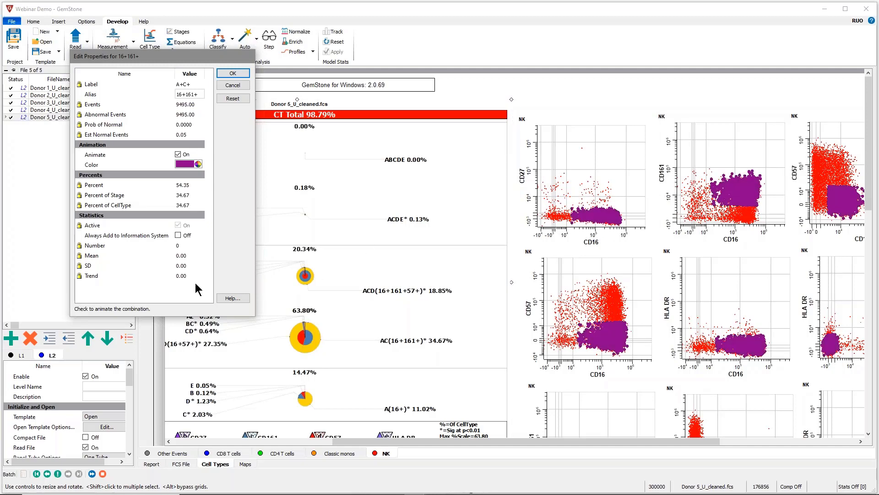
left_click(178, 155)
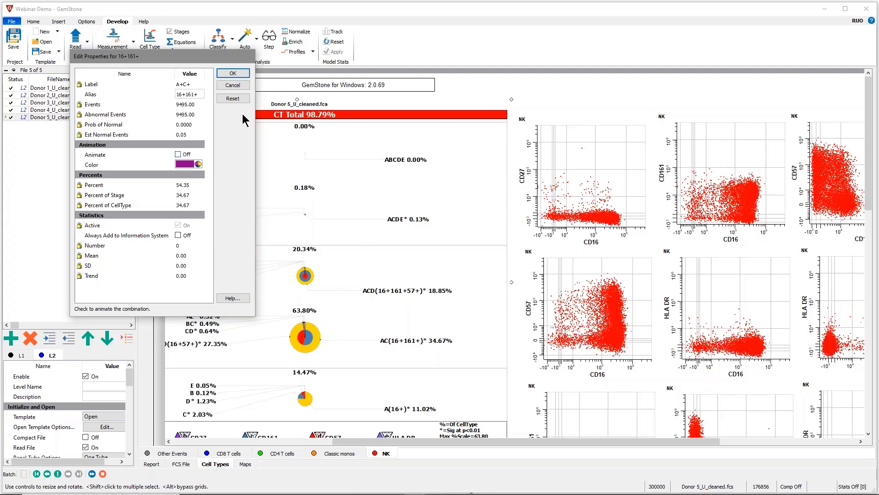
left_click(232, 73)
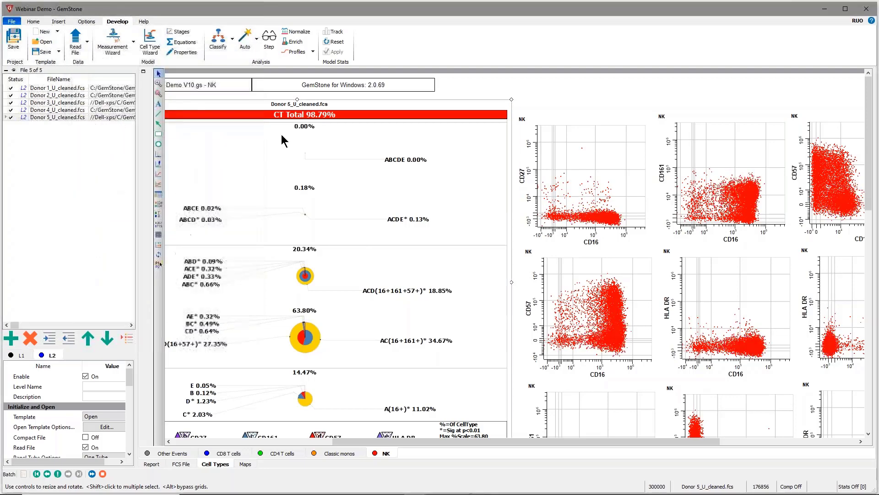
Animate the 16+161+57+ segment, examine its events in the NK dot plots, and turn its animation off.
right_click(310, 279)
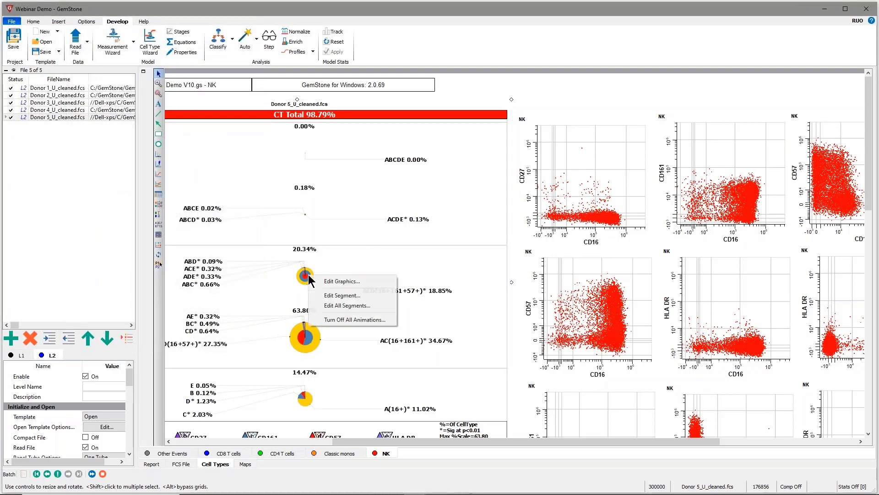
left_click(335, 298)
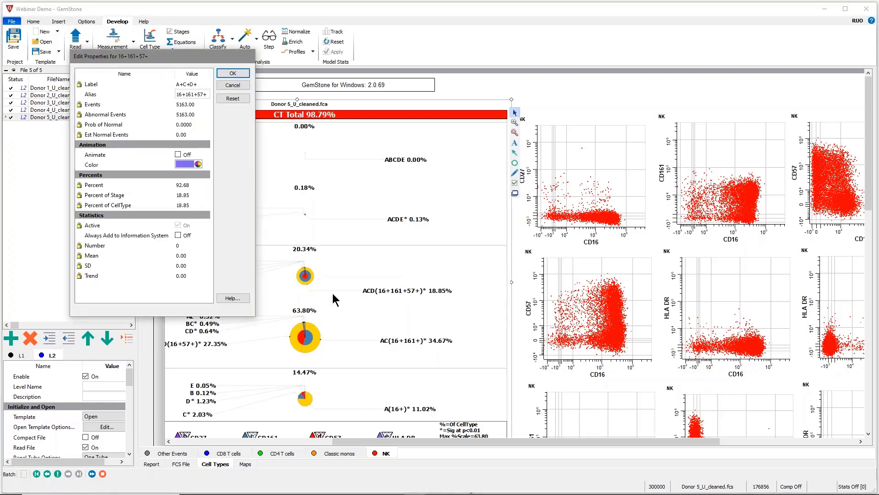
left_click(178, 154)
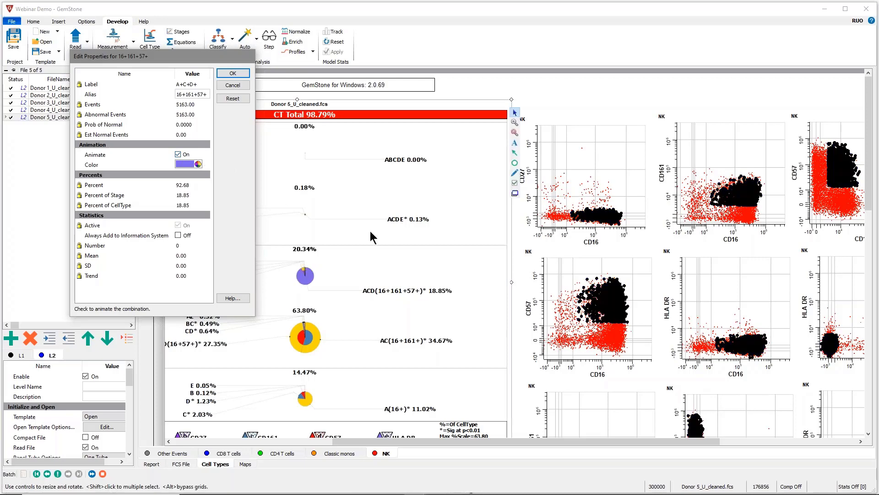
mouse_move(624, 295)
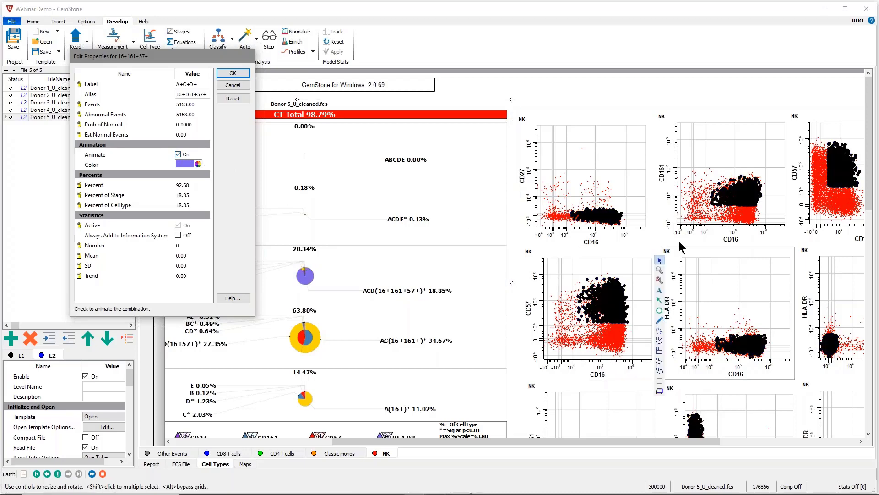
mouse_move(463, 296)
mouse_move(569, 327)
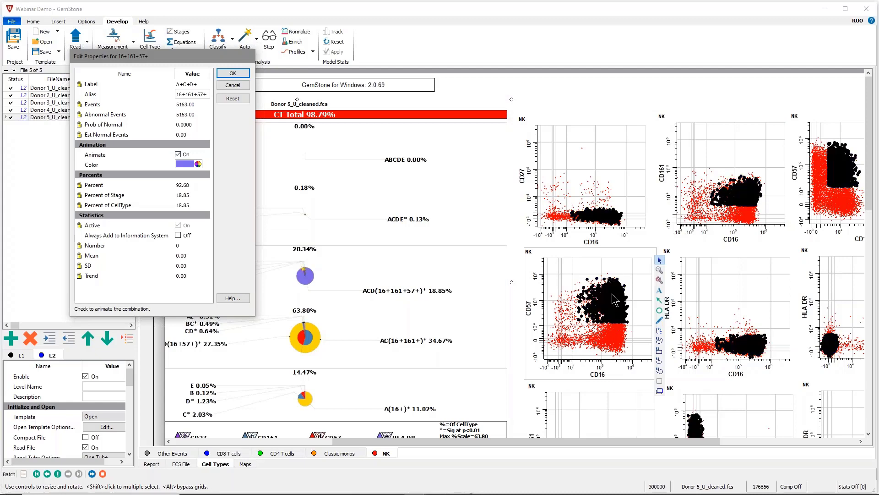
mouse_move(605, 181)
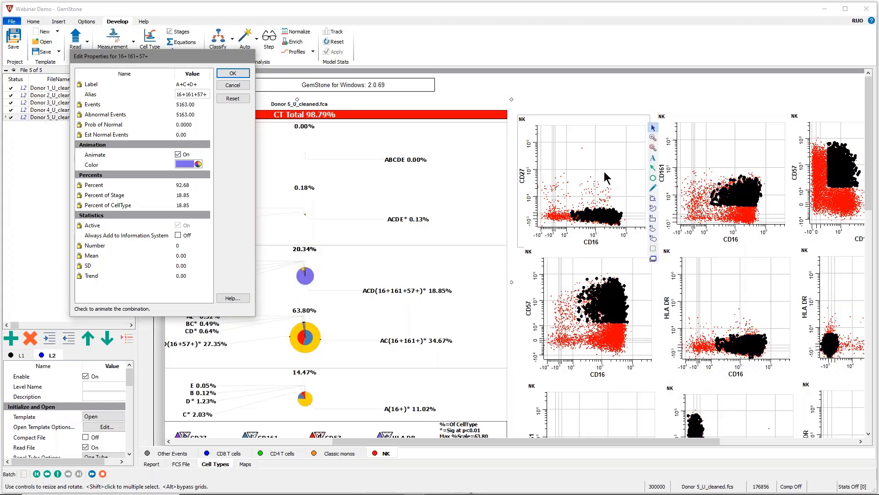
mouse_move(742, 276)
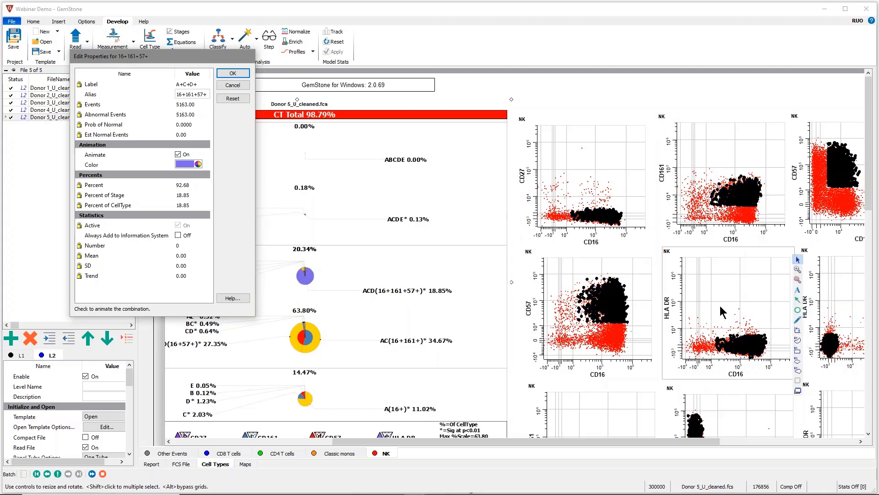
mouse_move(319, 256)
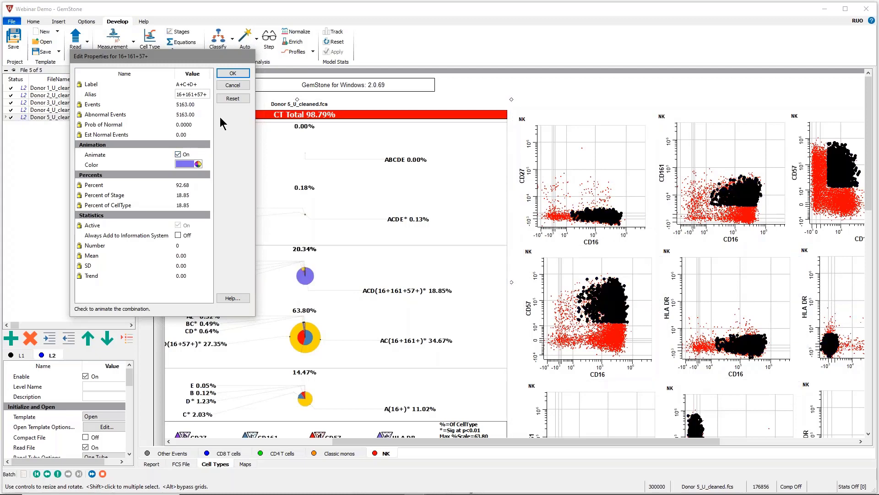
left_click(177, 154)
left_click(233, 74)
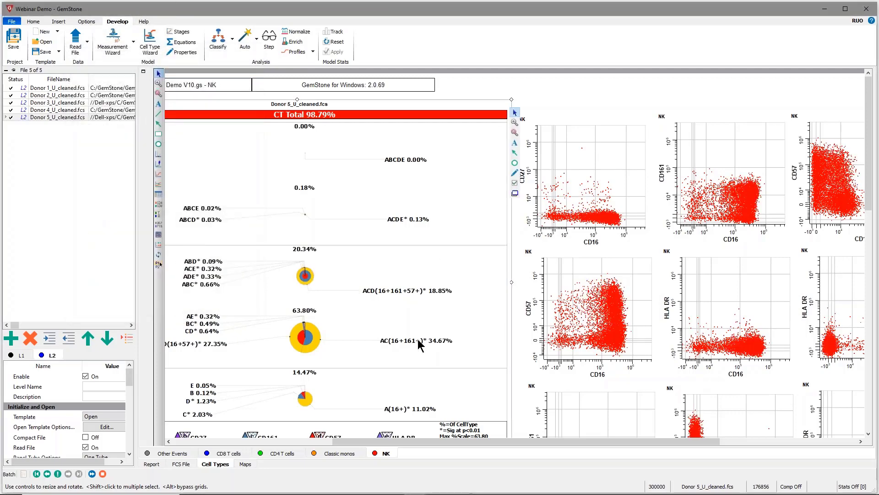
Show the Cen-se' map in the report, and switch to the other GemStone window with the Donor 3 CD4 T cells model.
left_click(151, 463)
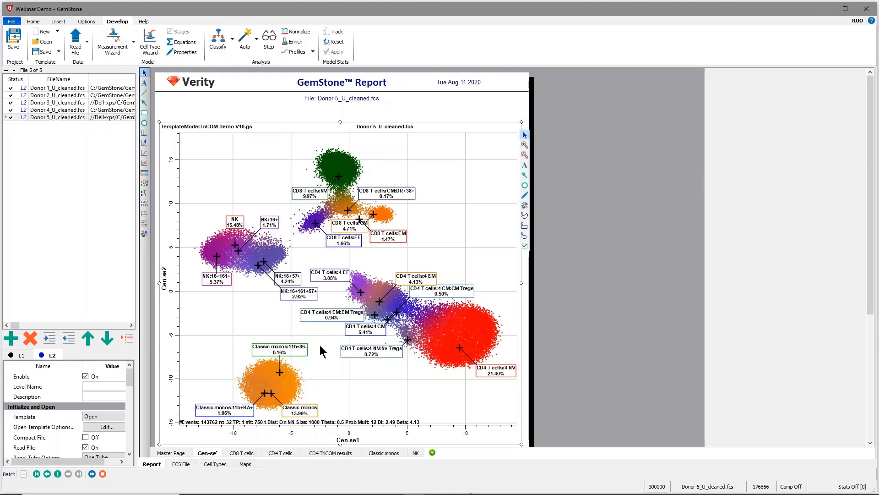
mouse_move(189, 483)
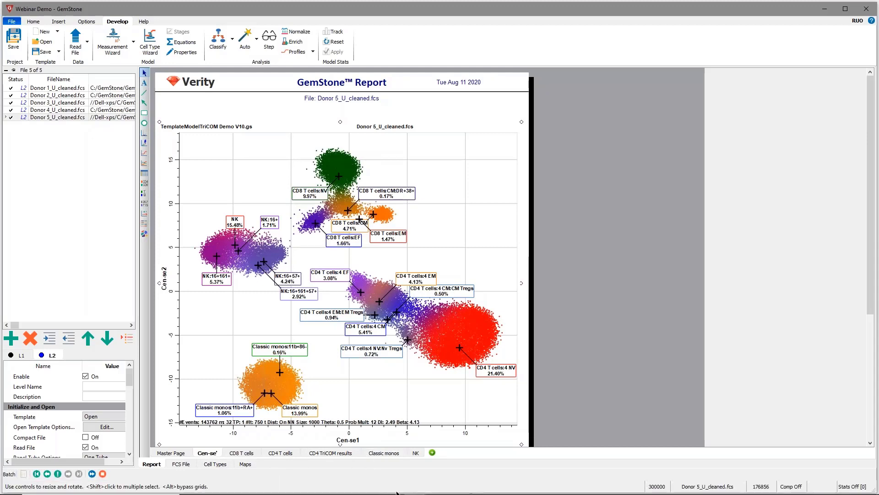
mouse_move(419, 487)
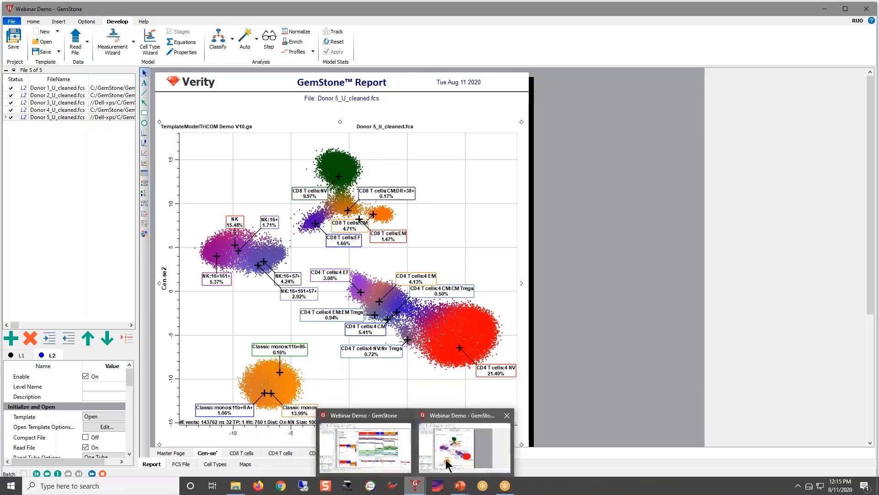
left_click(372, 451)
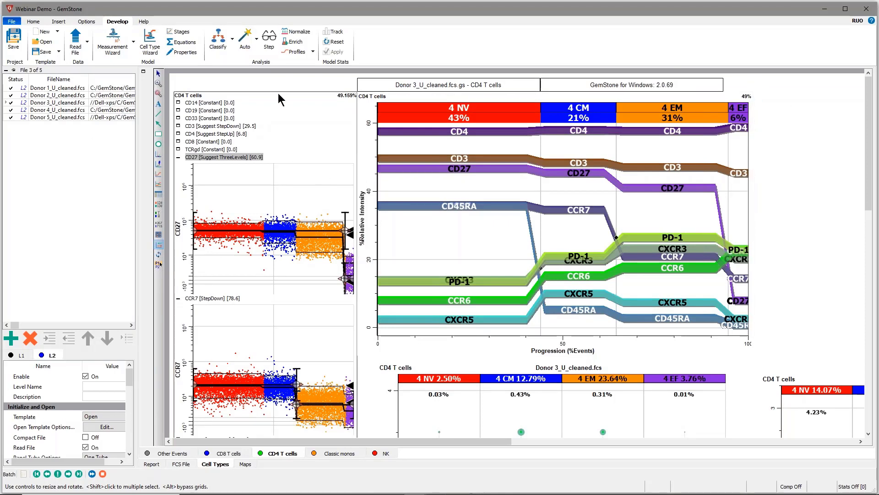
Review the CD4 T cells model through to its CD127 and CD25 TriCOM plot and the neighbouring marker plots.
mouse_move(269, 372)
mouse_move(515, 192)
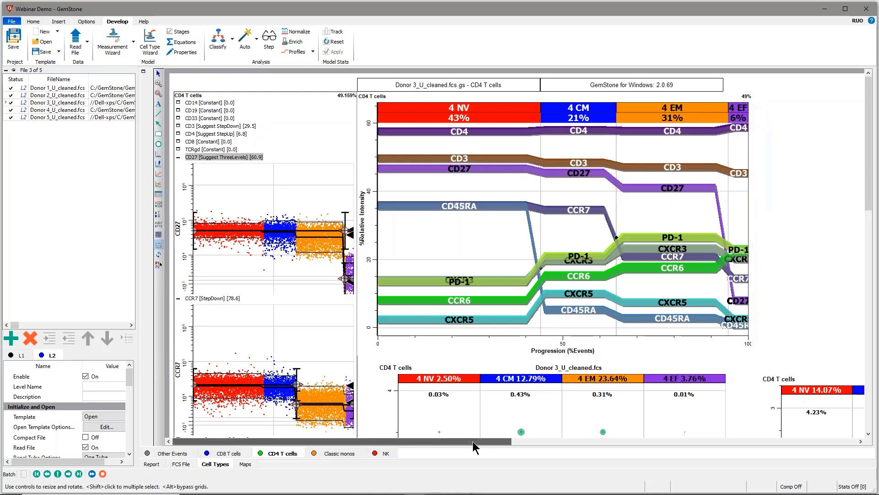
left_click_drag(473, 441, 646, 440)
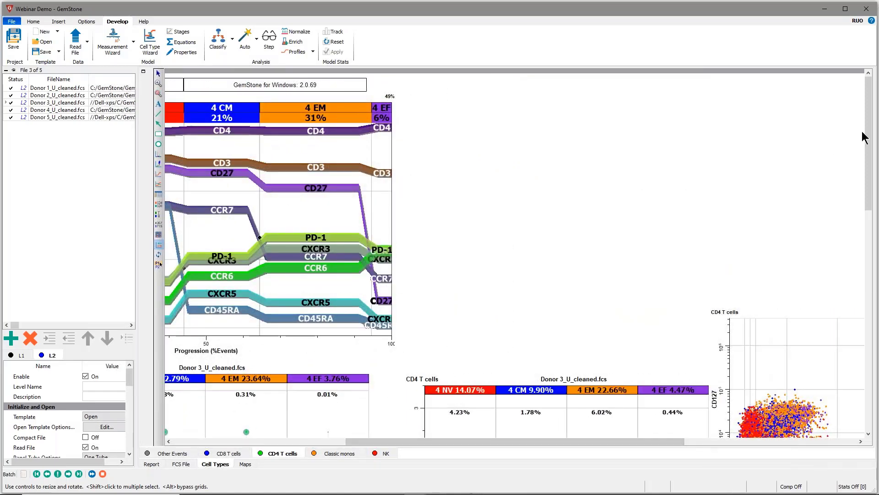
scroll(859, 154, "down", 5)
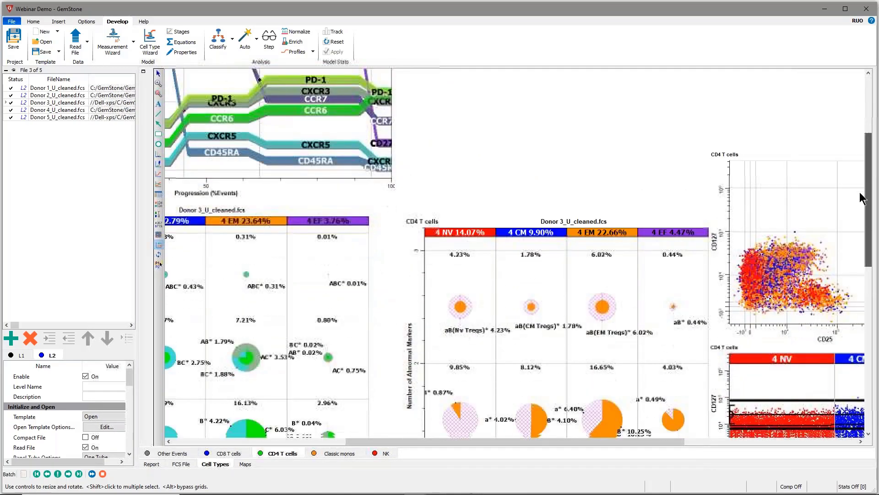
scroll(857, 231, "down", 1)
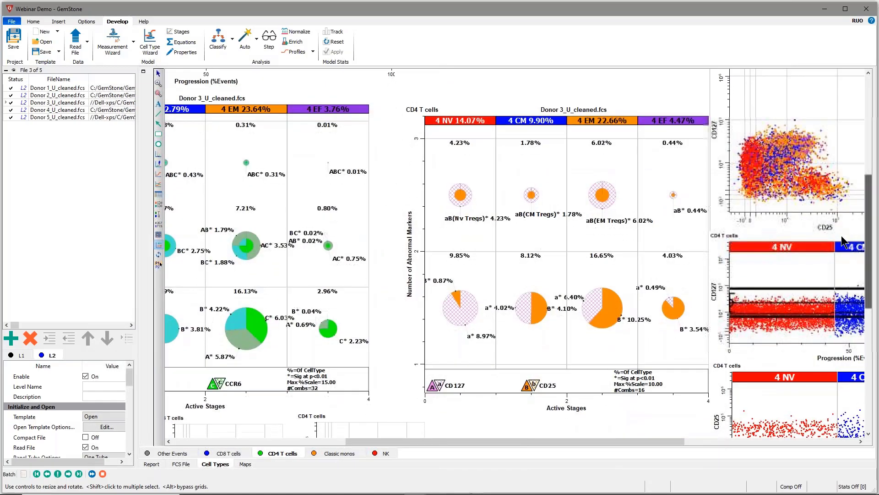
left_click_drag(542, 442, 611, 439)
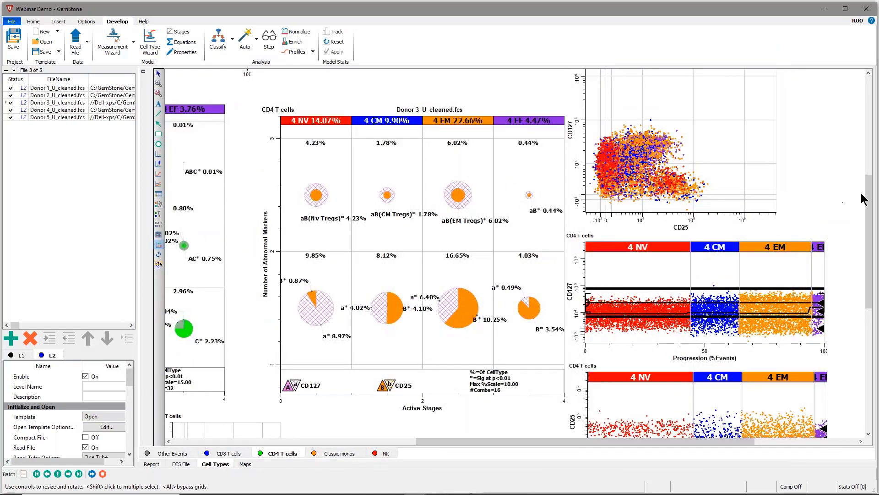
left_click_drag(866, 213, 867, 221)
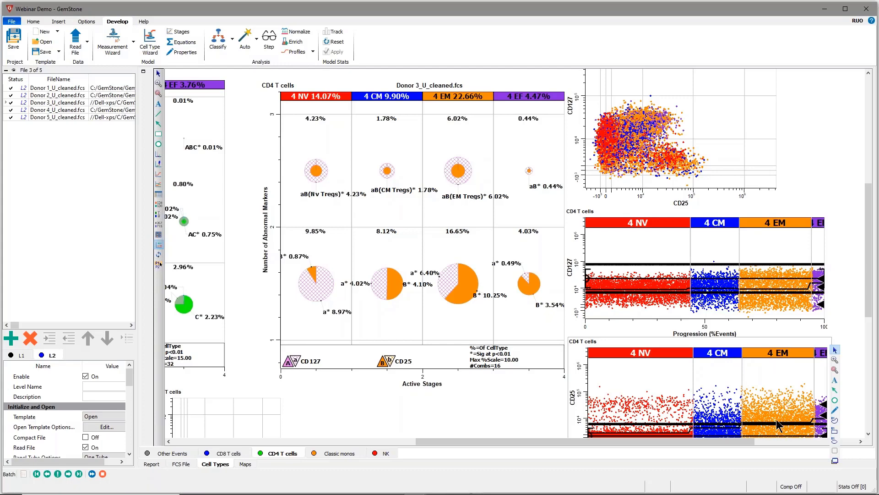
Animate the EM Tregs segment to examine its events in the CD127 and CD25 plots, and turn its animation off again.
left_click_drag(870, 295, 871, 311)
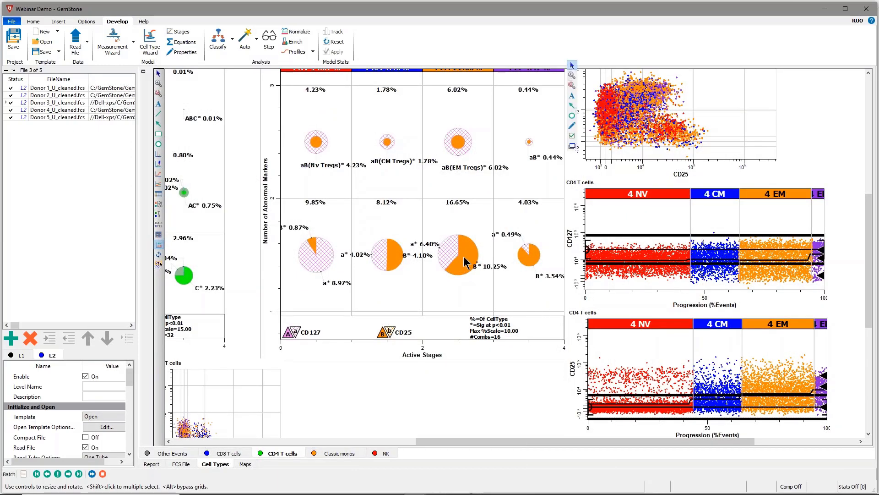
right_click(458, 146)
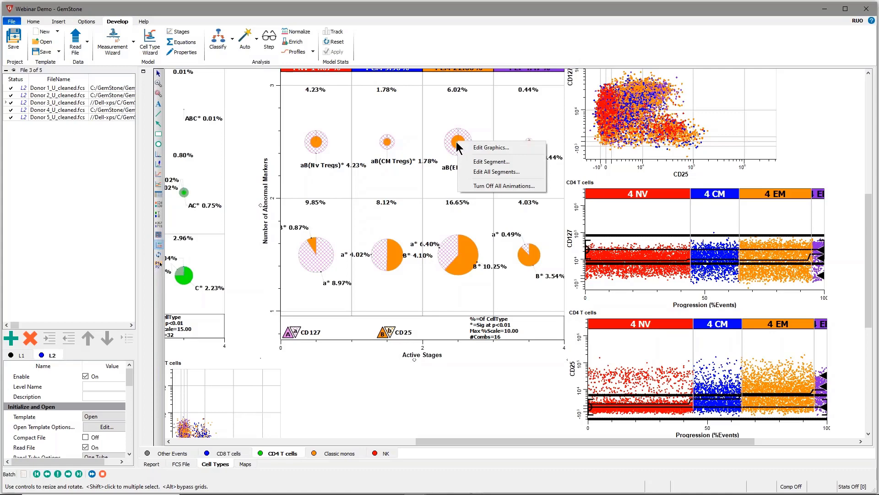
left_click(490, 161)
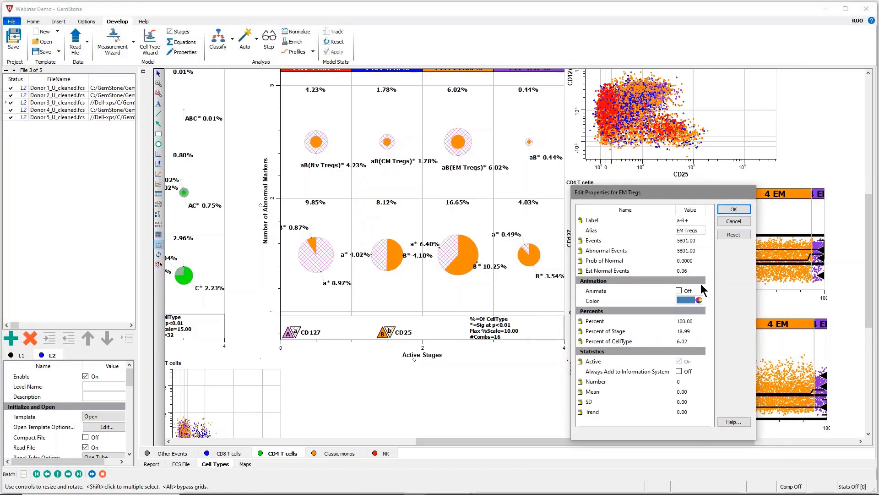
left_click(679, 291)
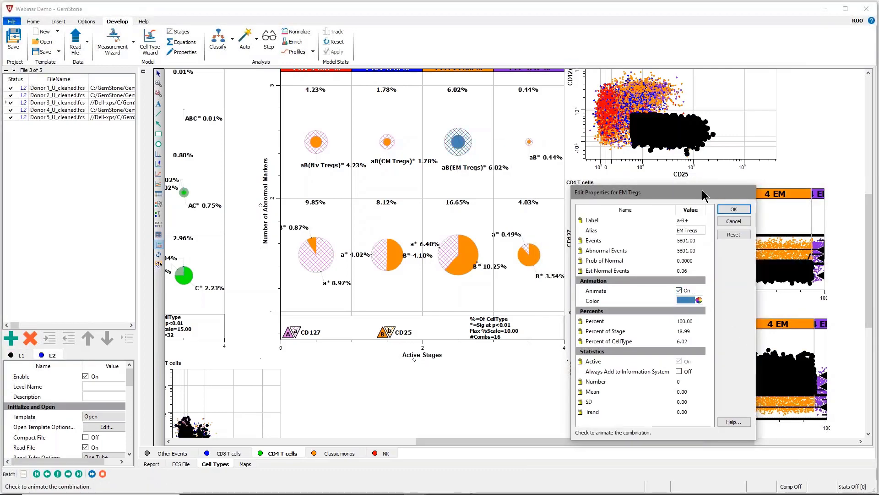
left_click_drag(695, 196, 314, 181)
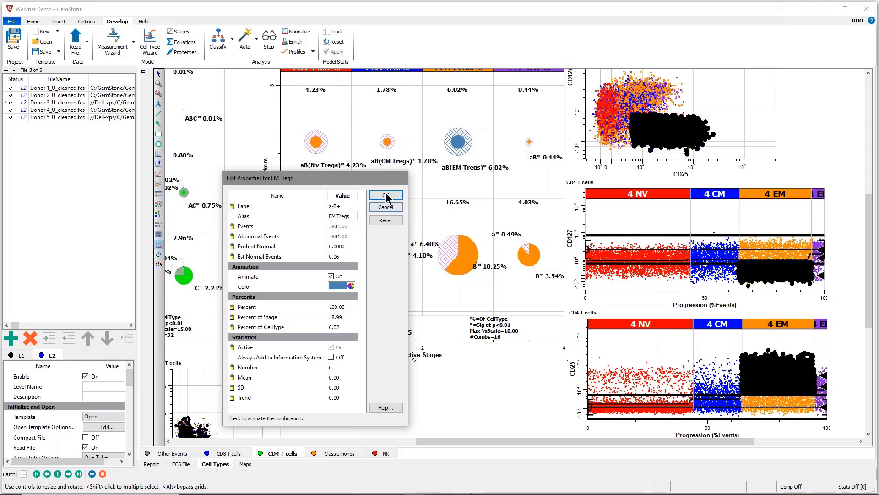
left_click(330, 277)
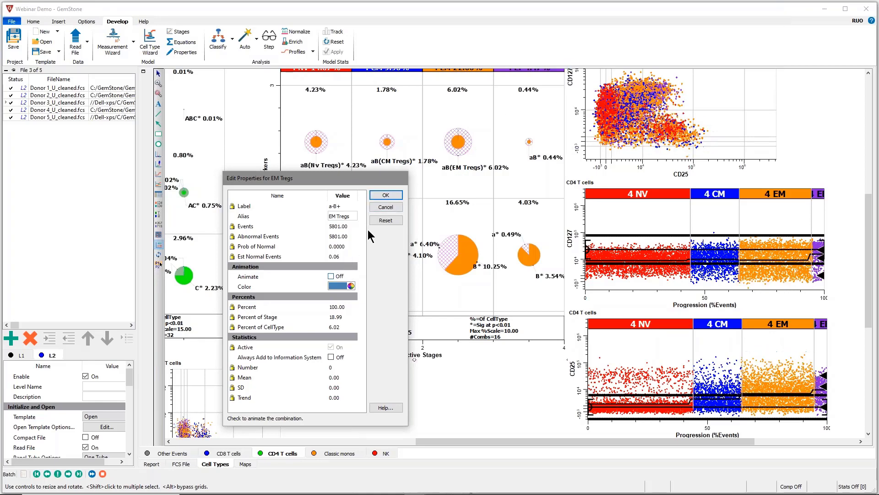
left_click(386, 196)
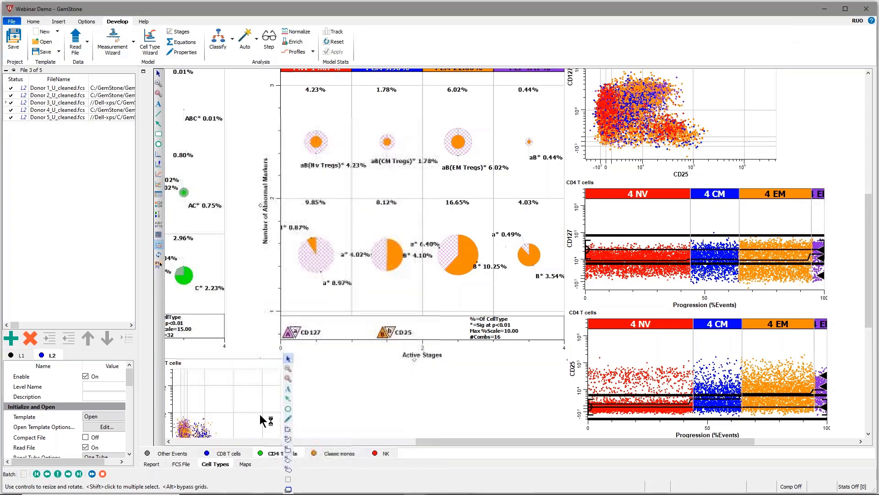
Review the Cen-se' map for Donor 3 in the report, and show the CD4 TriCOM results page.
left_click(157, 464)
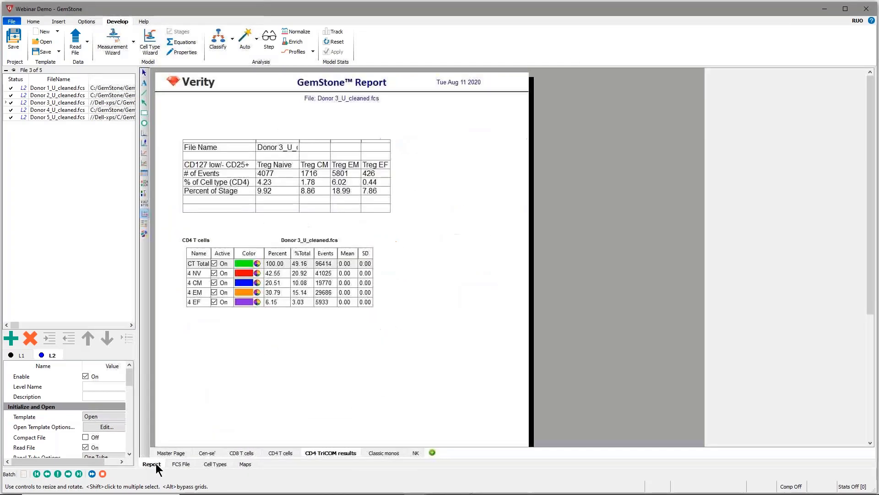
left_click(207, 452)
mouse_move(516, 368)
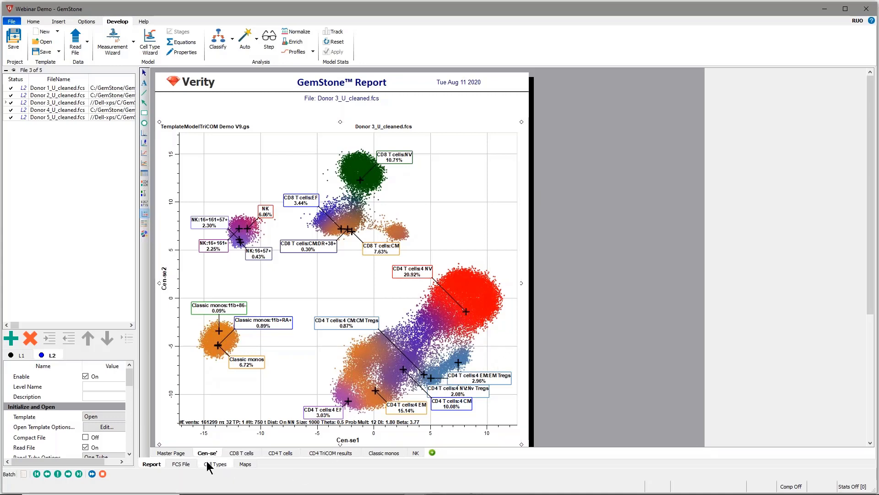
left_click(334, 453)
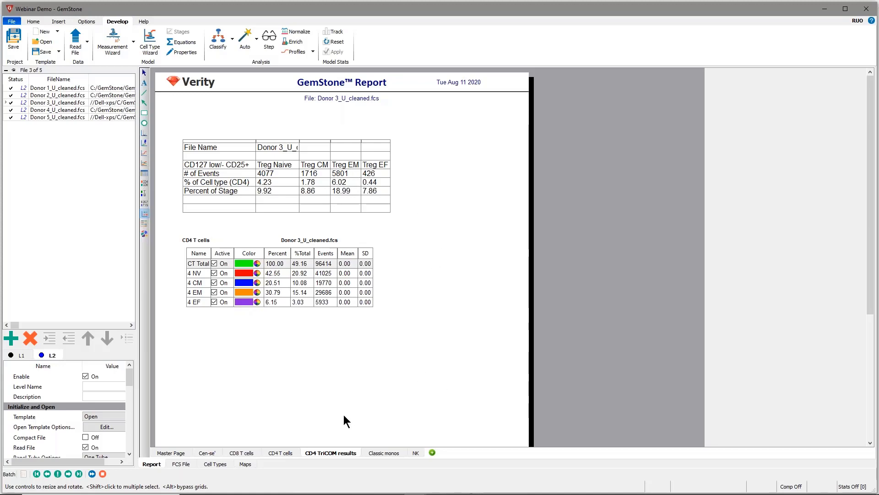
In the CD4 T cells CXCR3, CXCR5 and CCR6 TriCOM plot, give the 4 EM stage's C+ segment the alias CCR6+ and animate it.
left_click(218, 466)
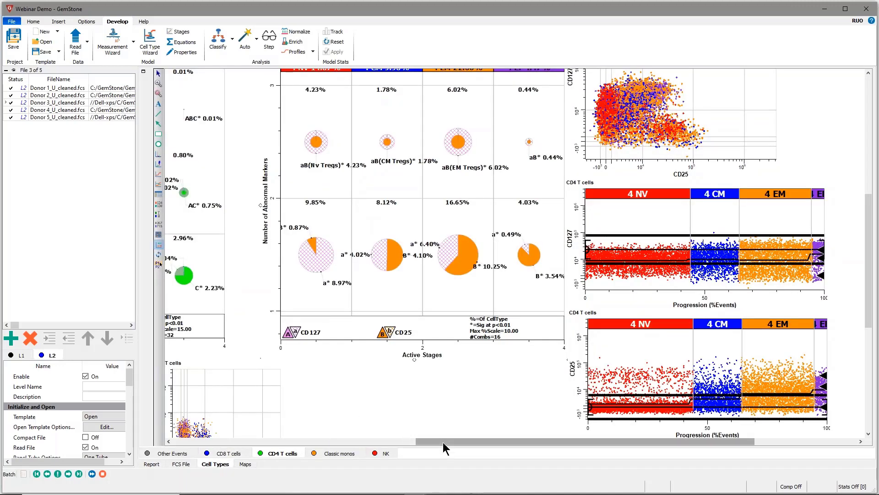
left_click_drag(443, 441, 235, 439)
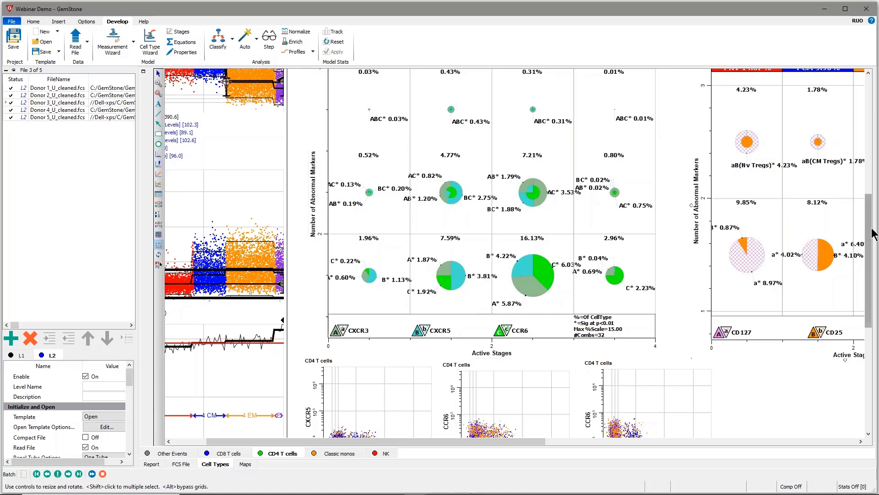
left_click_drag(869, 228, 869, 234)
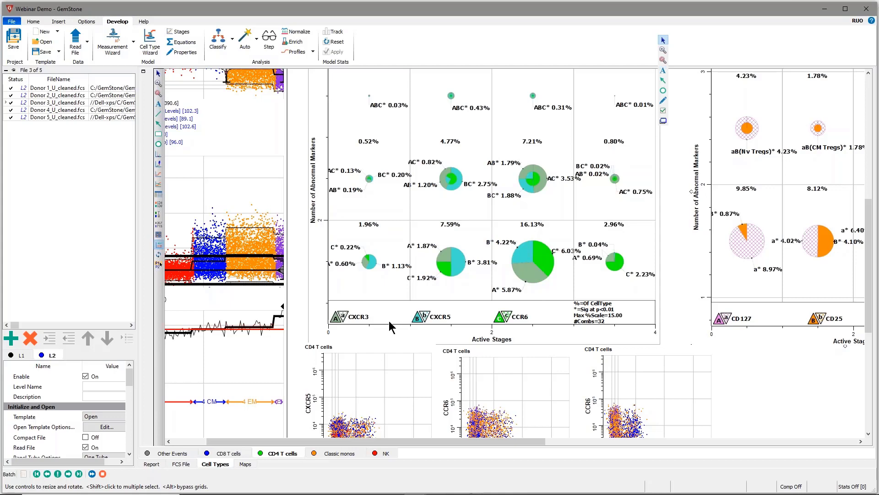
right_click(543, 258)
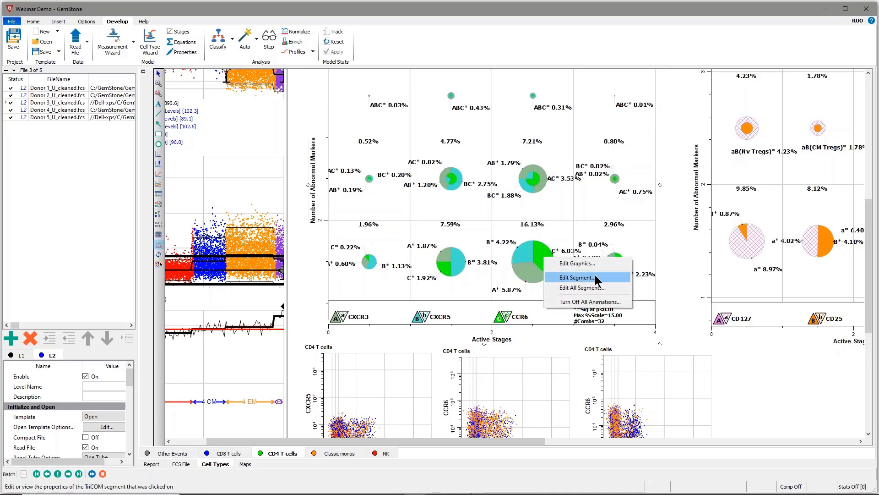
left_click(576, 278)
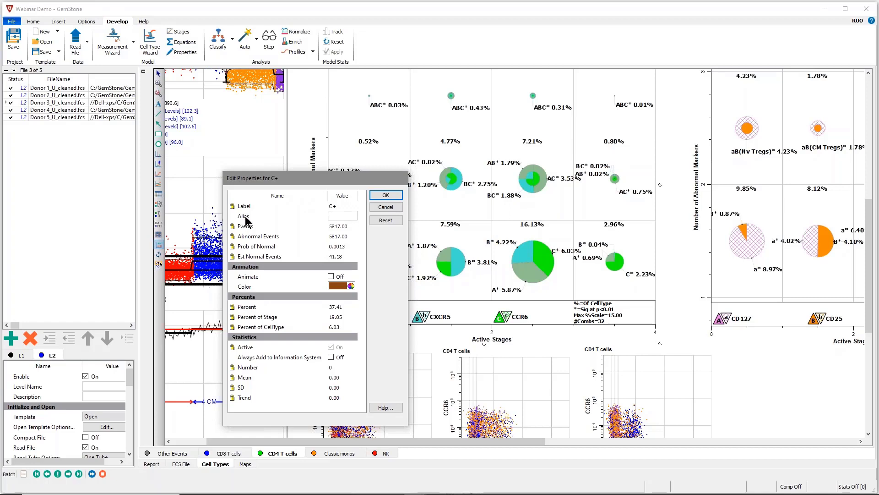
left_click(352, 217)
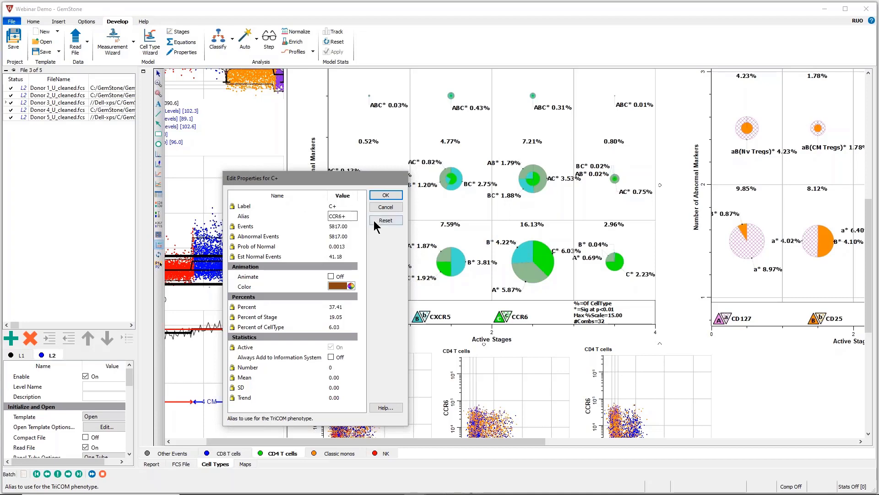
left_click(332, 279)
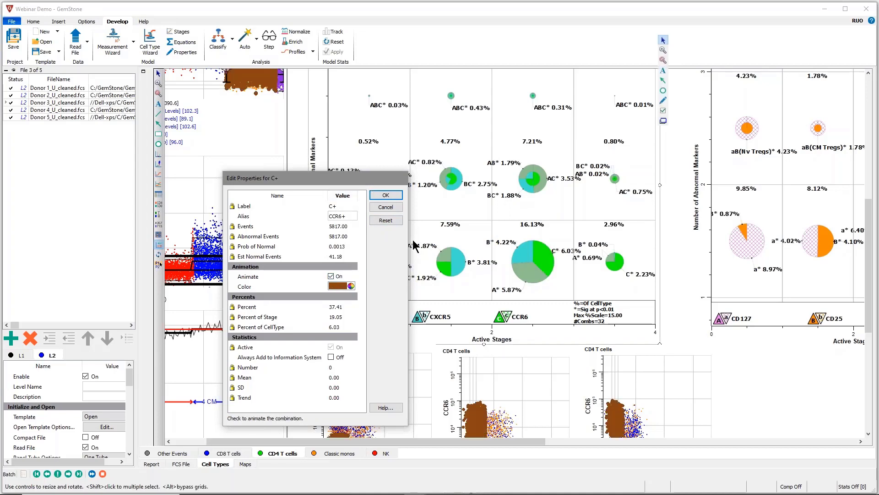
left_click(392, 196)
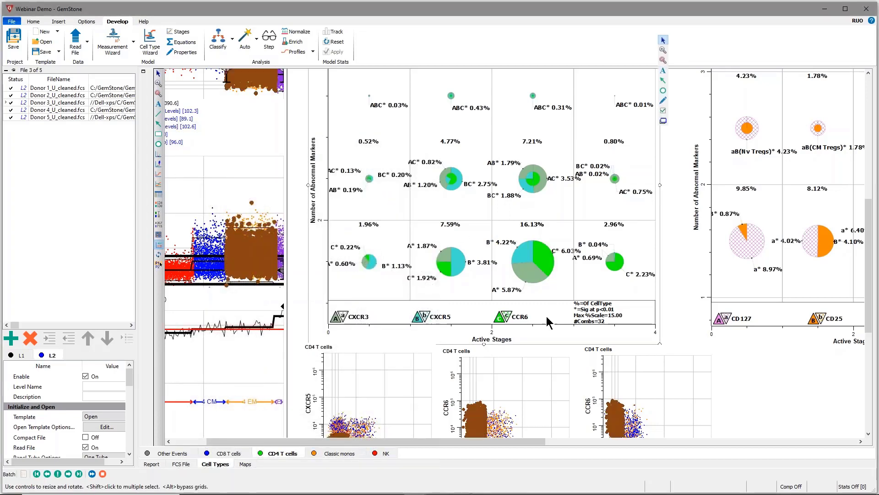
Examine the animated CCR6+ events in the CXCR3, CXCR5 and CCR6 dot plots, and turn off all animations.
left_click_drag(869, 251, 869, 277)
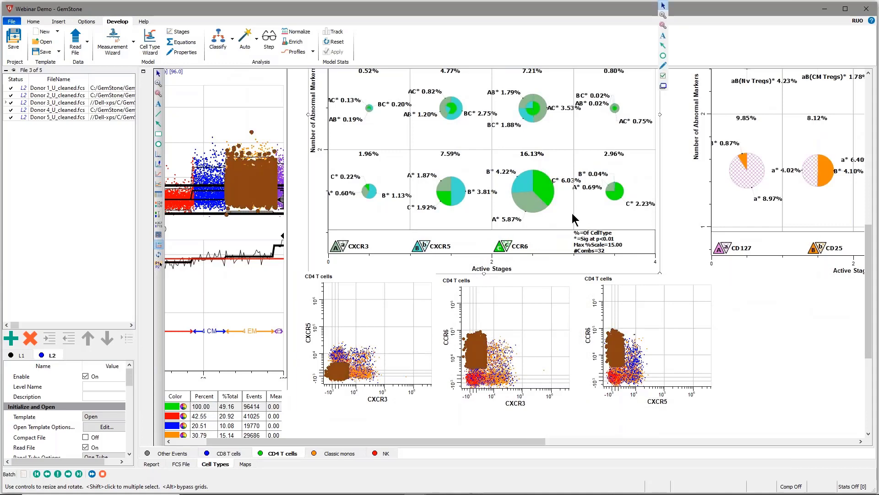
right_click(546, 187)
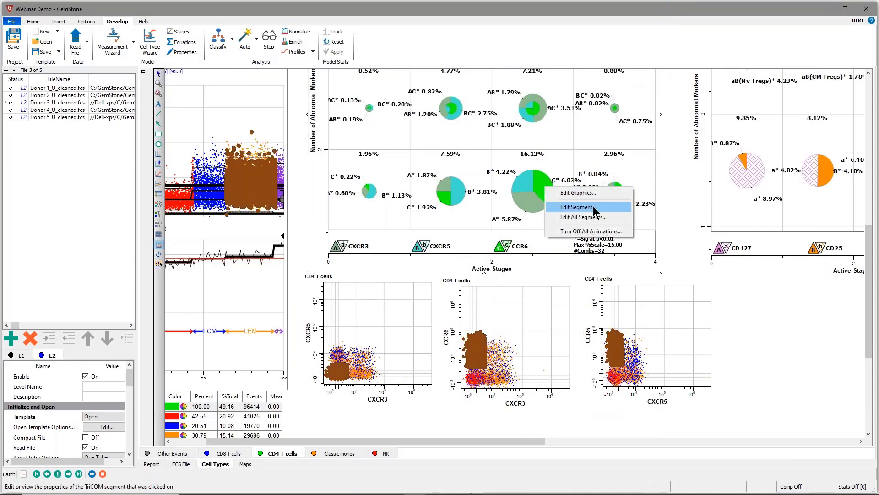
left_click(593, 231)
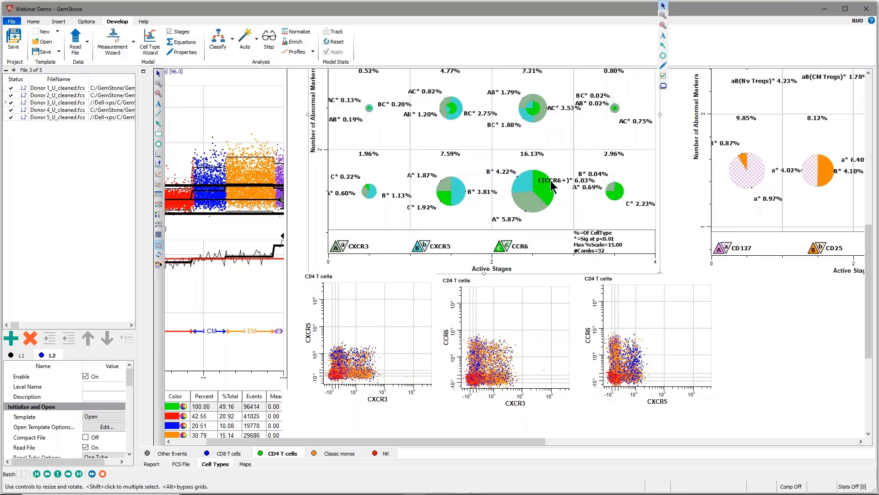
Give the 4 EM stage's A+C+ segment in the chemokine receptor TriCOM plot the alias Th9.
right_click(540, 107)
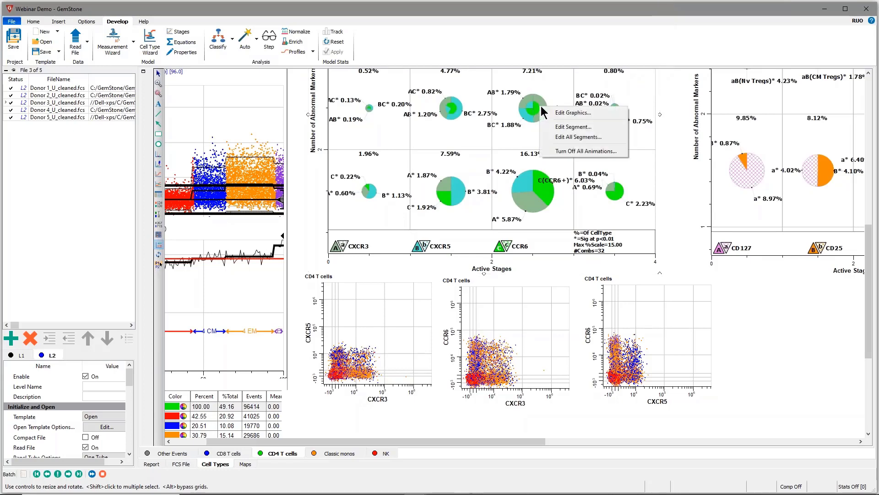
left_click(576, 128)
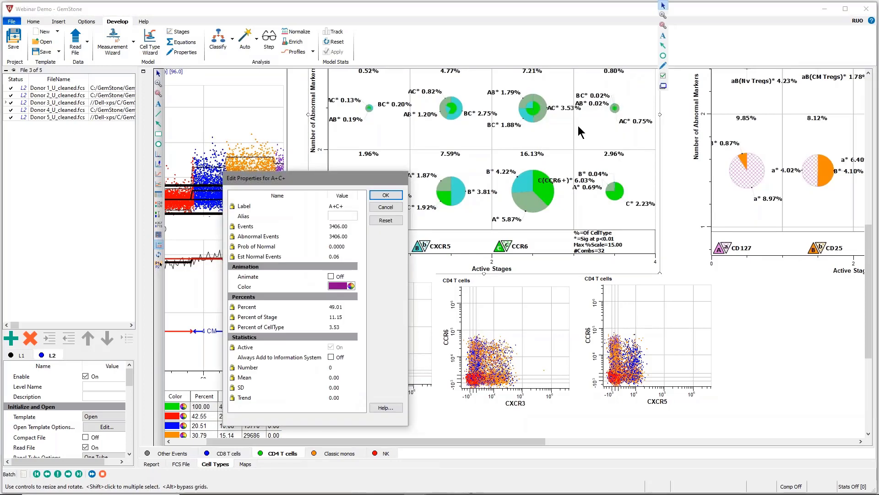
left_click(348, 215)
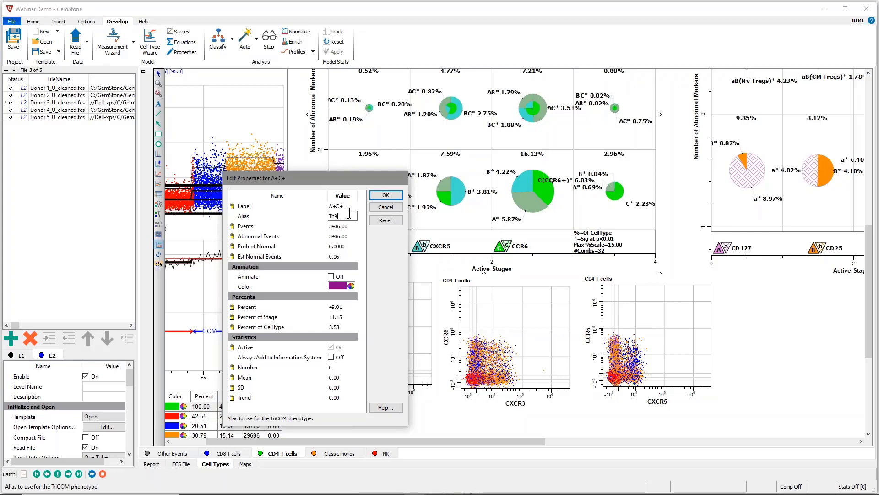
left_click(386, 196)
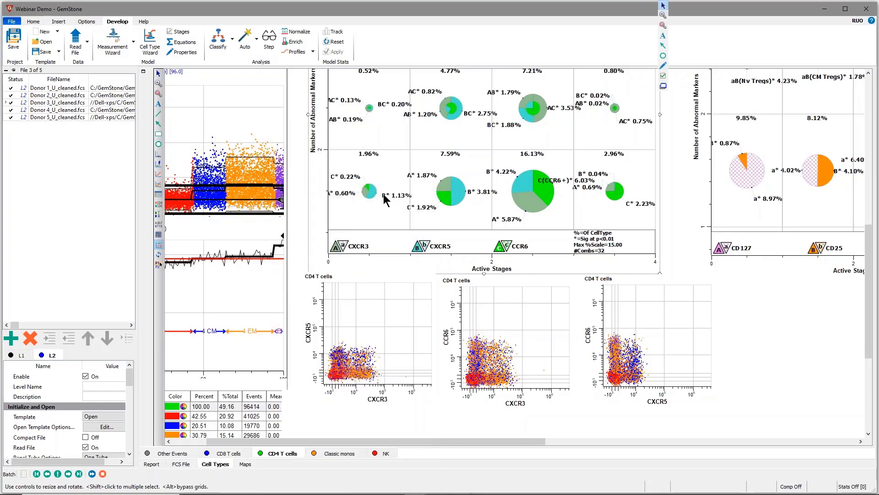
Animate the Th9 segment to examine its events in the CXCR3, CXCR5 and CCR6 dot plots, and turn its animation off.
right_click(538, 105)
left_click(558, 124)
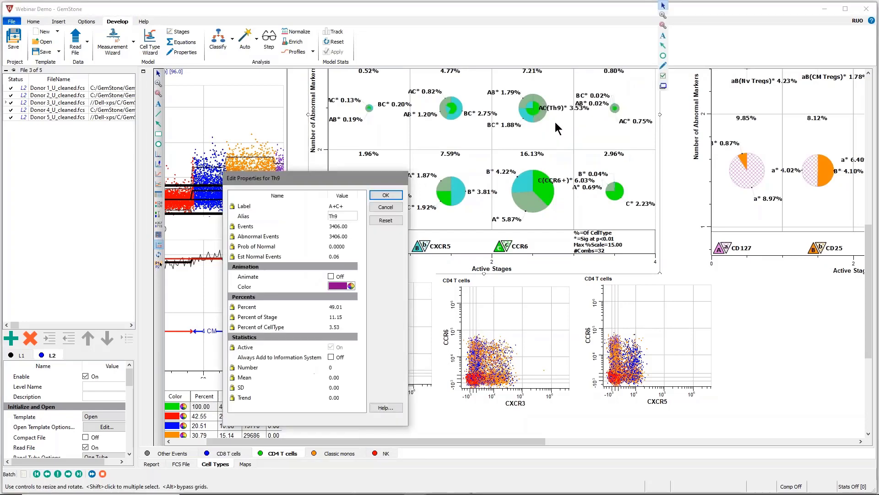
left_click(331, 276)
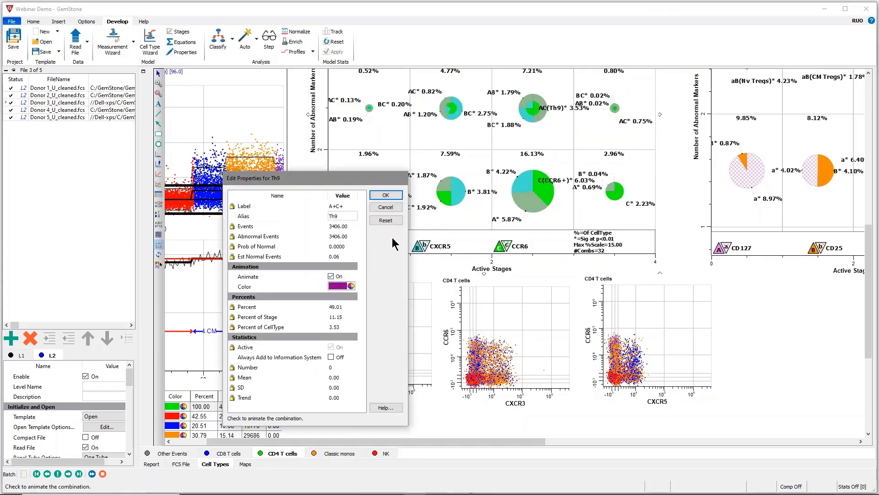
left_click(386, 195)
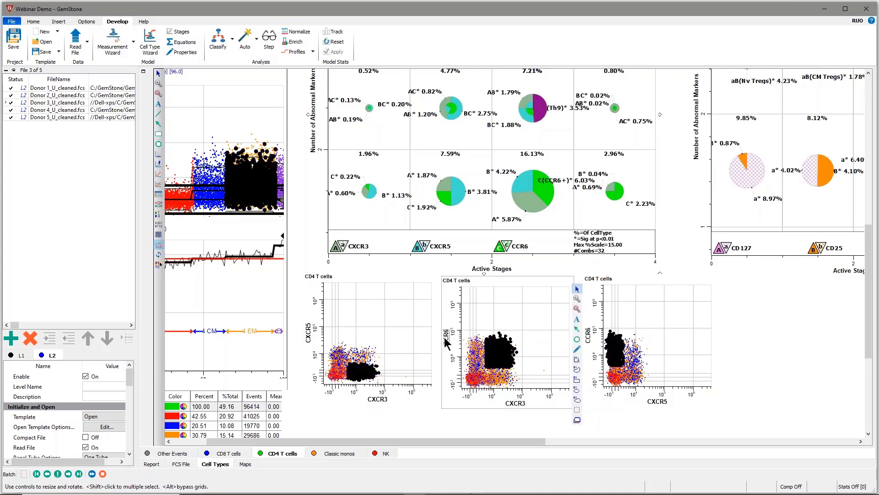
right_click(539, 109)
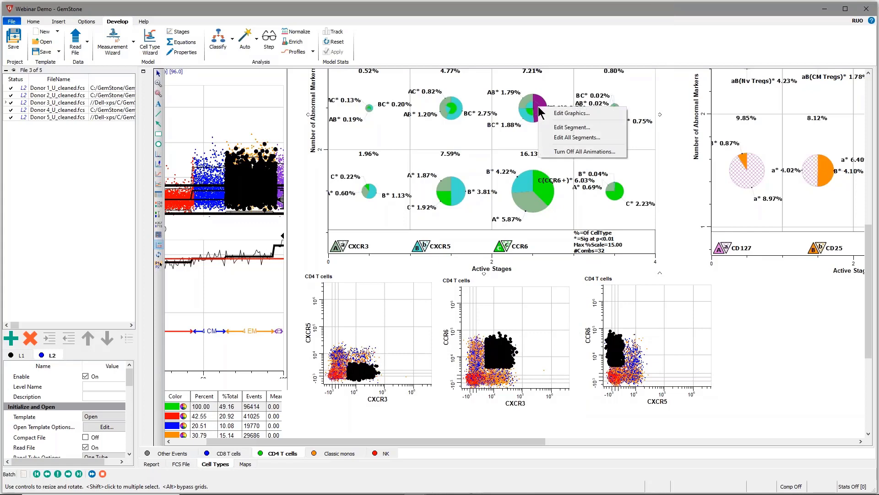
left_click(572, 128)
left_click(330, 276)
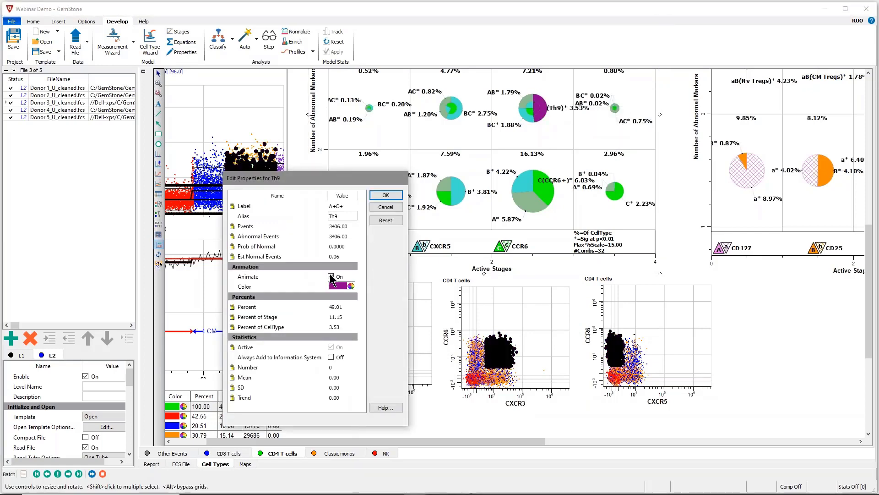
left_click(387, 195)
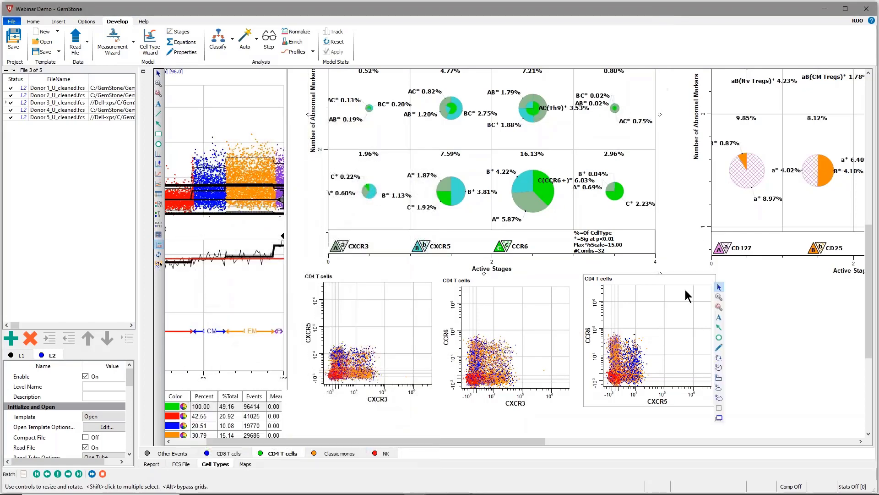
left_click(684, 314)
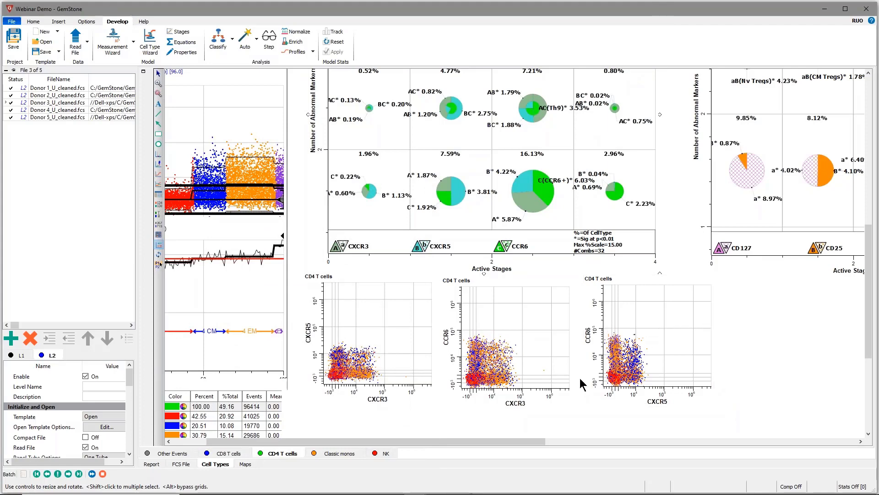
Add a new TriCOM plot for CD4 T cells in the empty area below the CD127 and CD25 TriCOM plot.
left_click_drag(492, 441, 429, 441)
left_click_drag(869, 293, 870, 249)
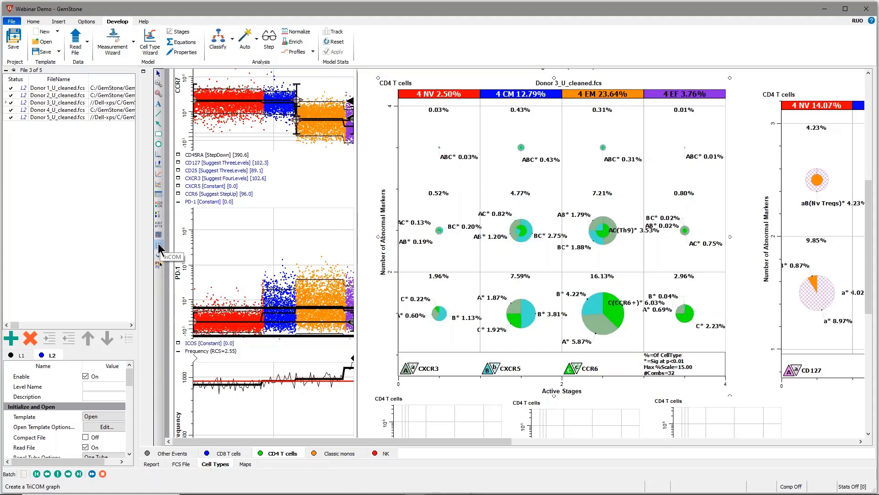
left_click_drag(476, 442, 658, 442)
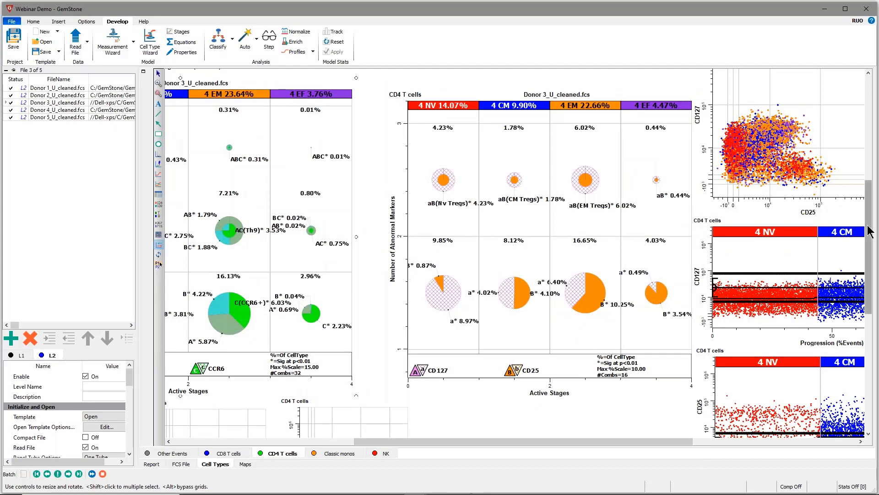
left_click_drag(870, 232, 806, 300)
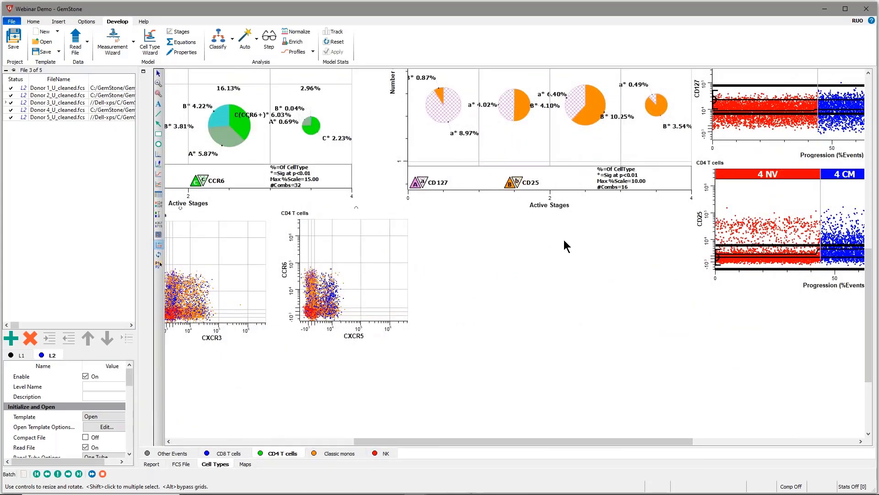
left_click(425, 225)
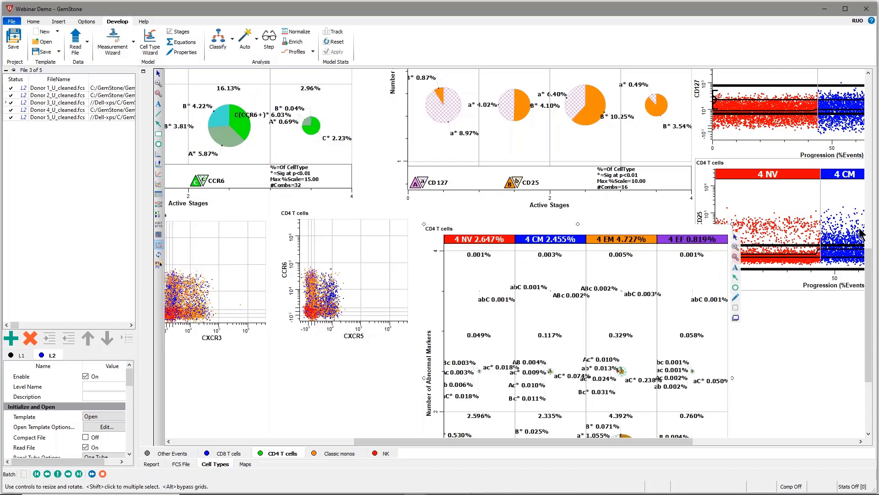
left_click_drag(869, 270, 870, 328)
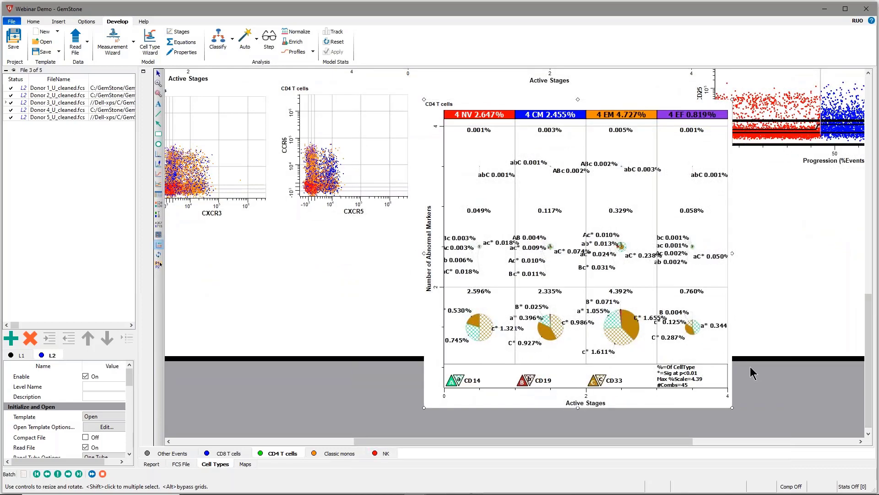
left_click_drag(870, 353, 870, 330)
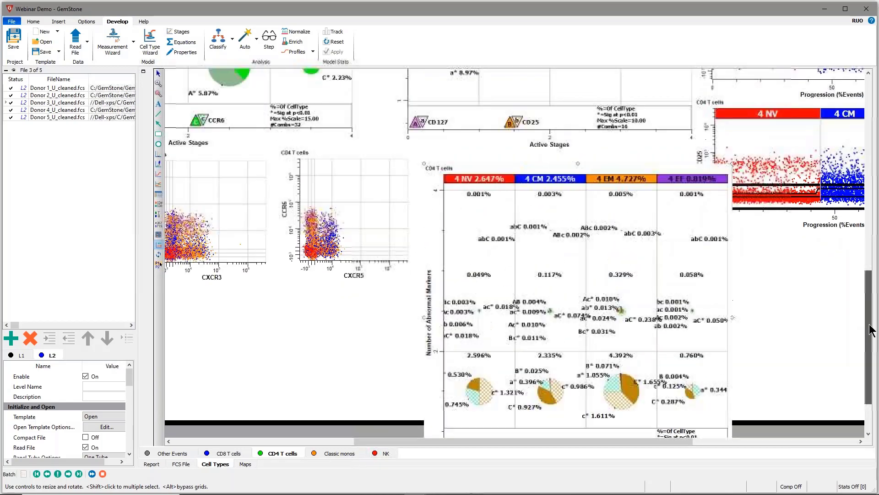
Replace the new TriCOM plot's CD14, CD19 and CD33 measurements with PD-1 only, using High Only mode.
right_click(619, 202)
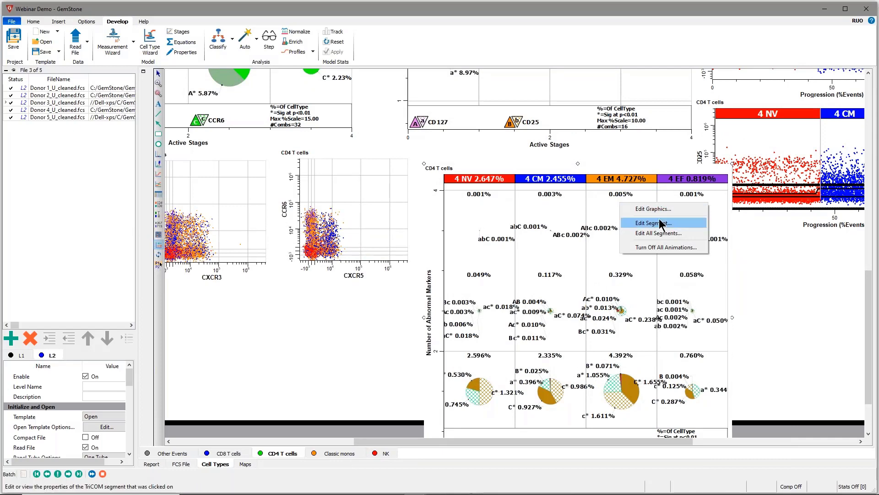
left_click(660, 211)
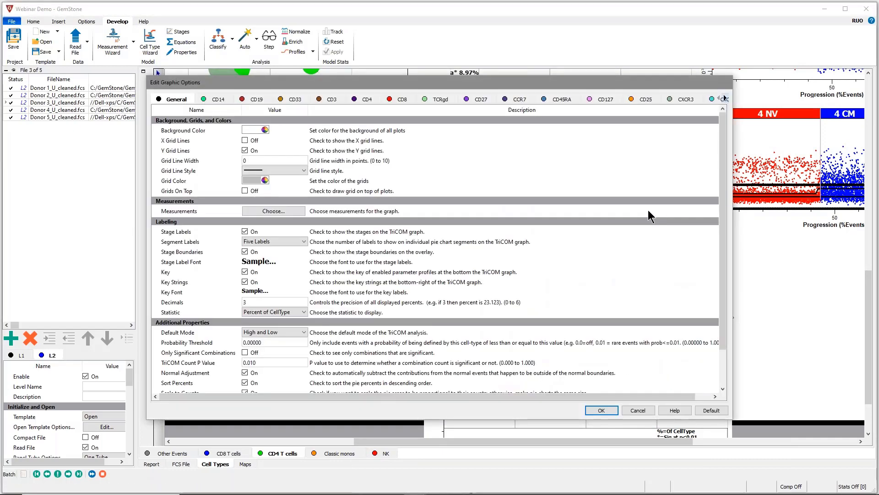
left_click(286, 212)
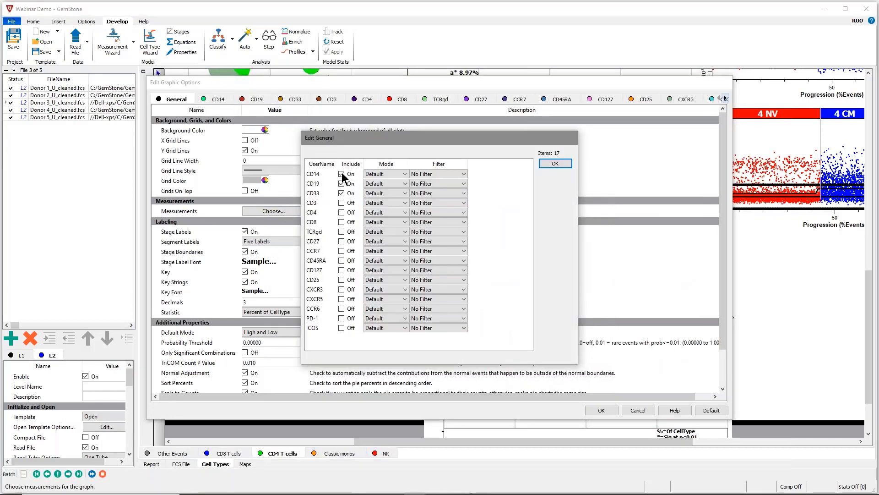
left_click(342, 174)
left_click(341, 184)
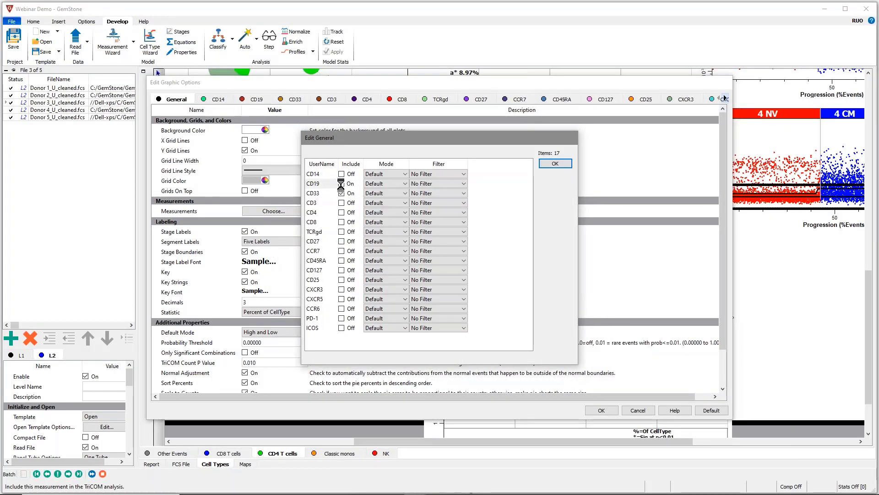
left_click(341, 193)
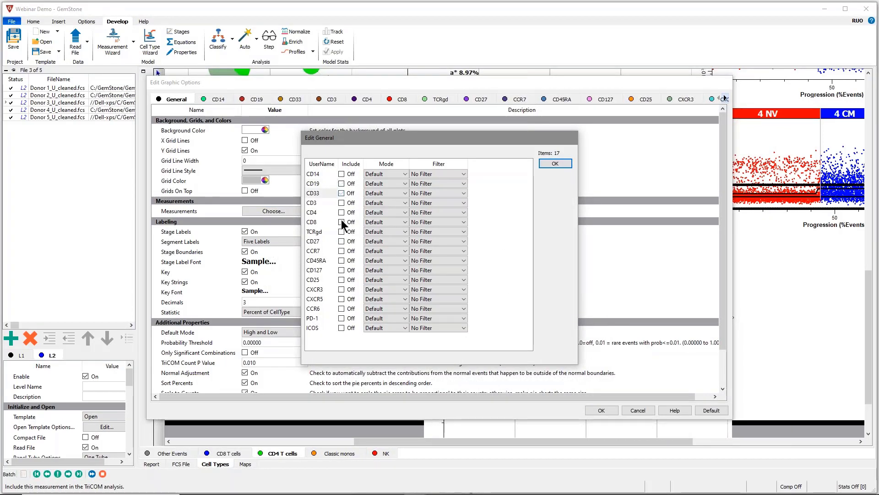
left_click(341, 318)
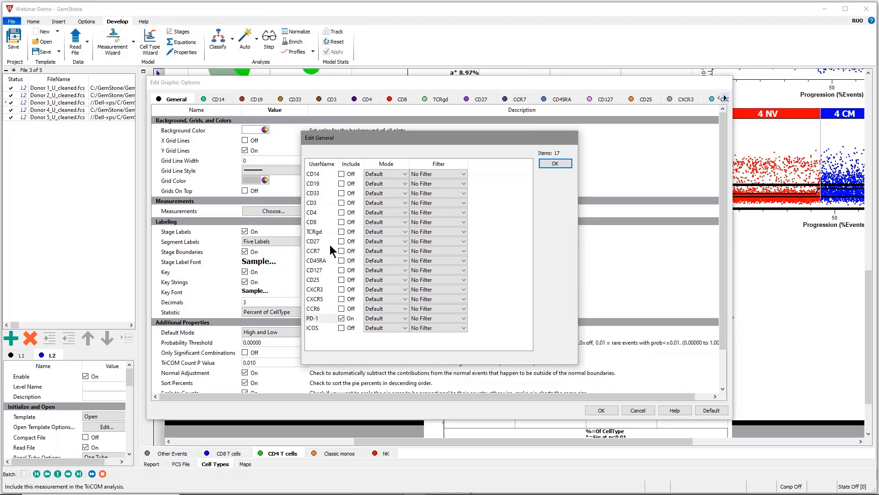
left_click(397, 317)
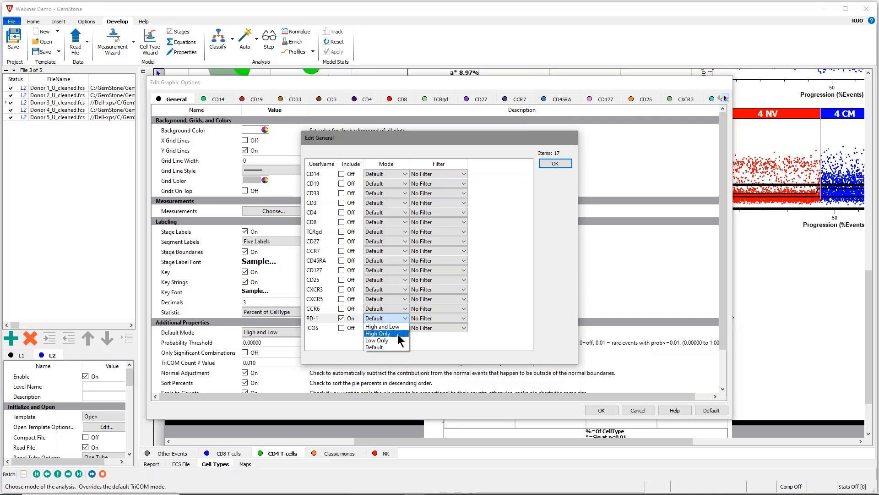
left_click(397, 334)
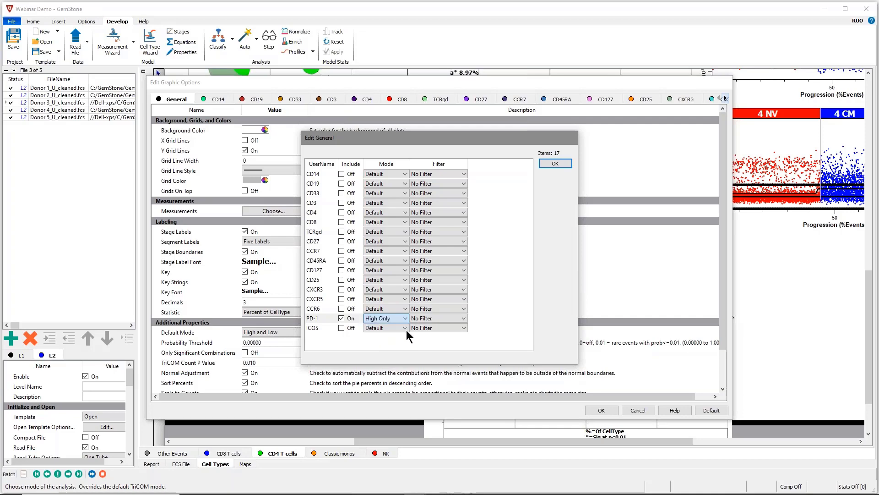
left_click(555, 164)
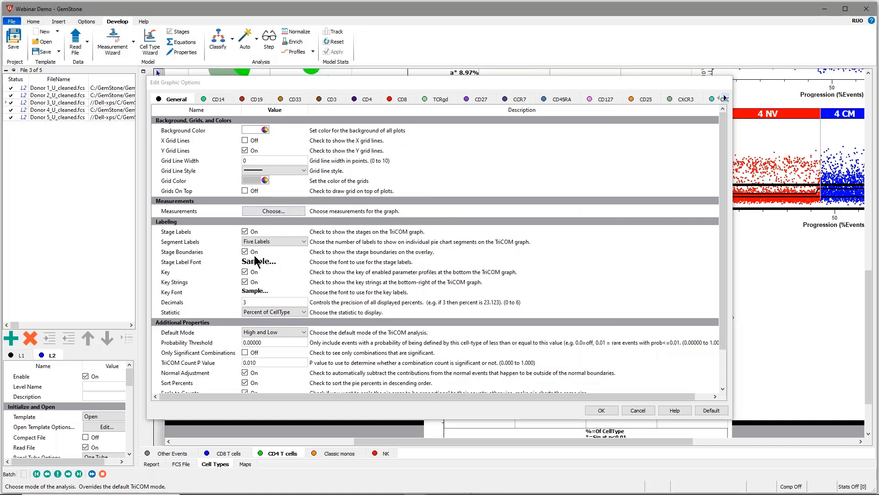
Set the new TriCOM plot's percentages to 2 decimals, keeping Percent of CellType as the statistic.
left_click(297, 311)
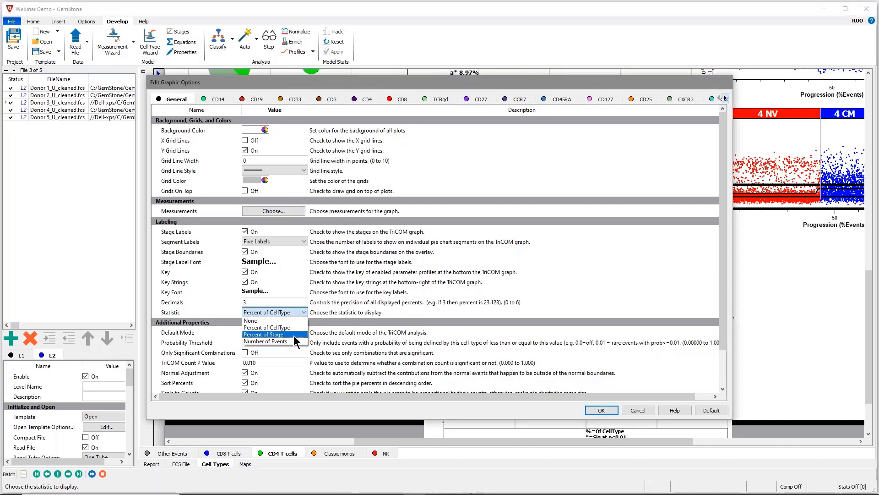
left_click(294, 312)
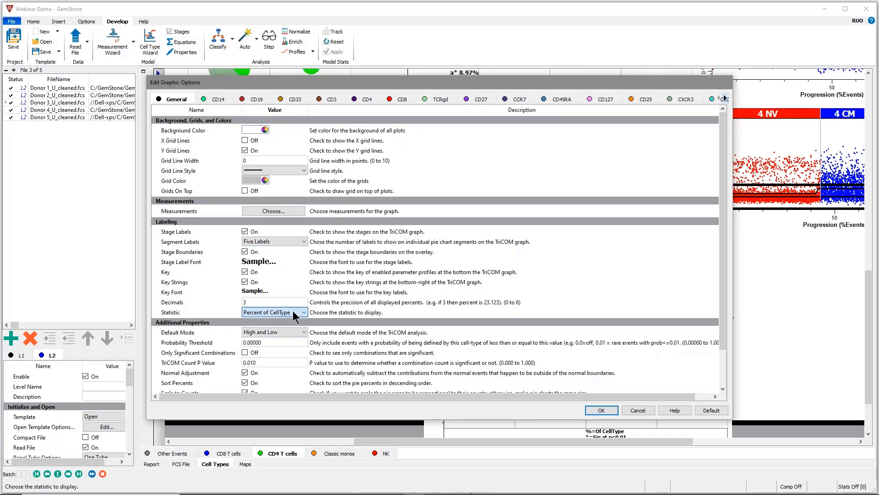
left_click(251, 302)
type("2")
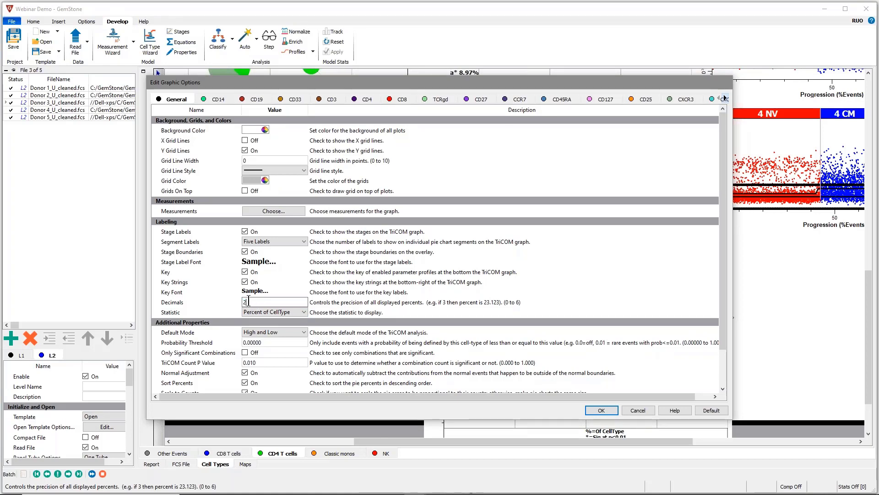
left_click(219, 293)
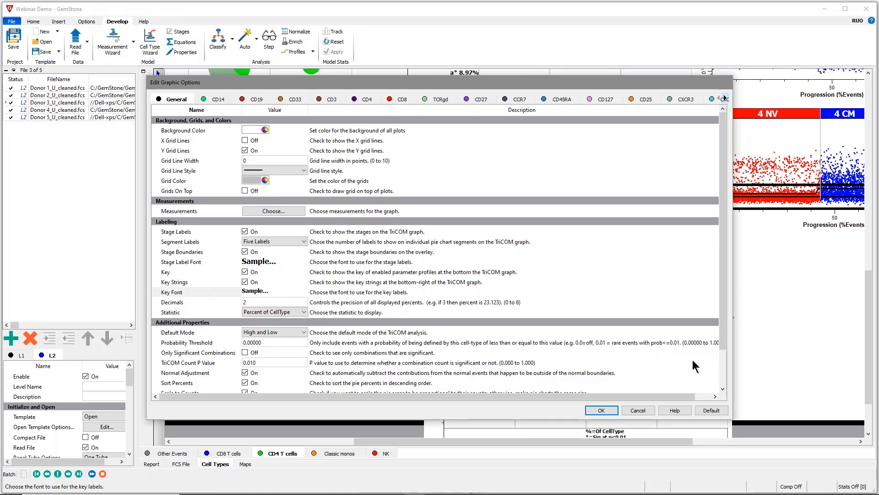
Switch off Normal Adjustment for the new TriCOM plot and apply a Maximum Scale Percent of 30.
left_click_drag(725, 314, 727, 345)
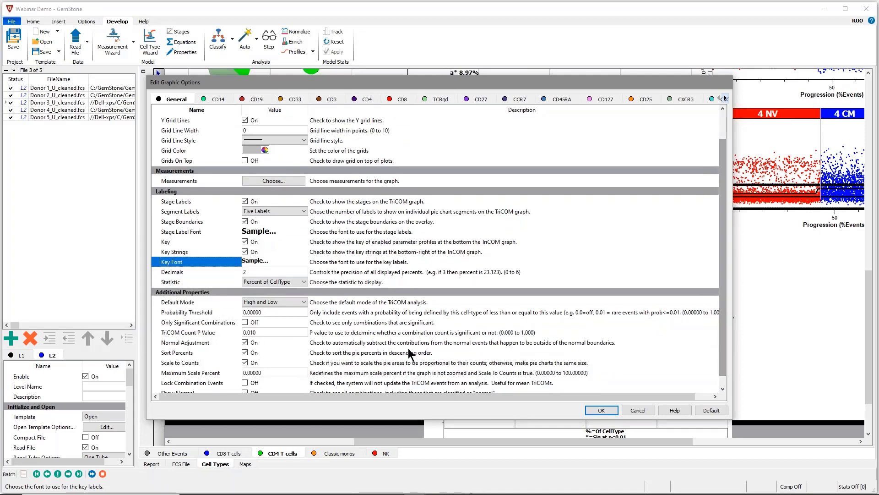
left_click(244, 341)
left_click(245, 343)
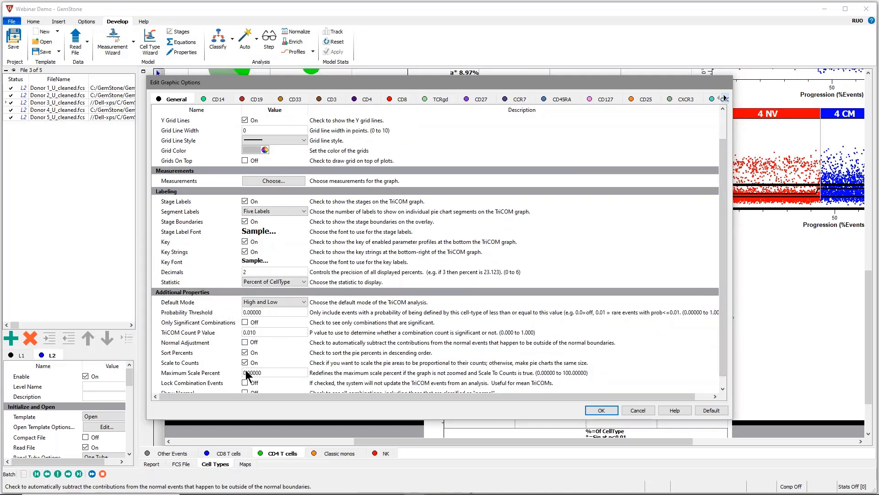
left_click(244, 373)
left_click(246, 373)
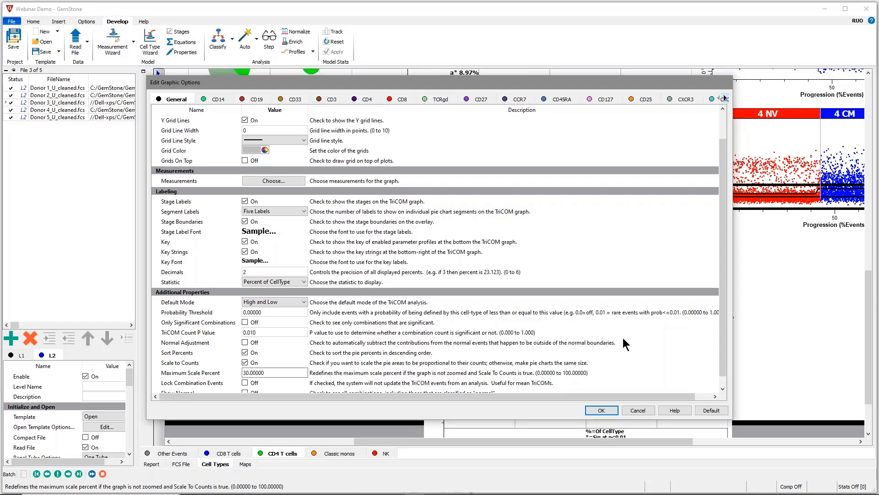
left_click(602, 415)
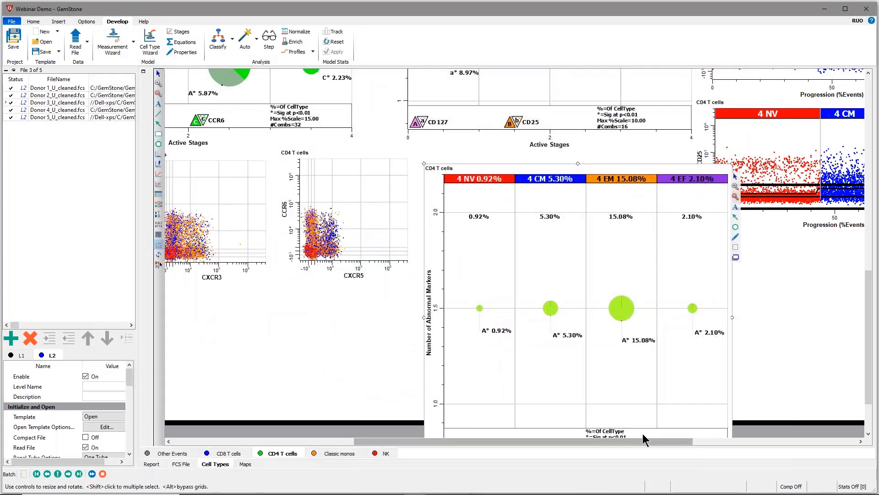
Shorten the PD-1 TriCOM plot from its lower edge to a size of about 7.0 by 5.6.
left_click_drag(643, 440, 727, 435)
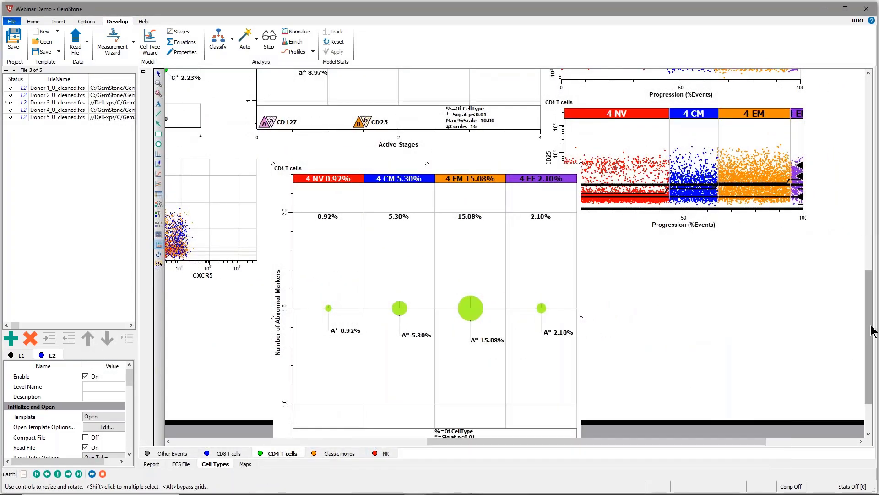
scroll(870, 332, "down", 3)
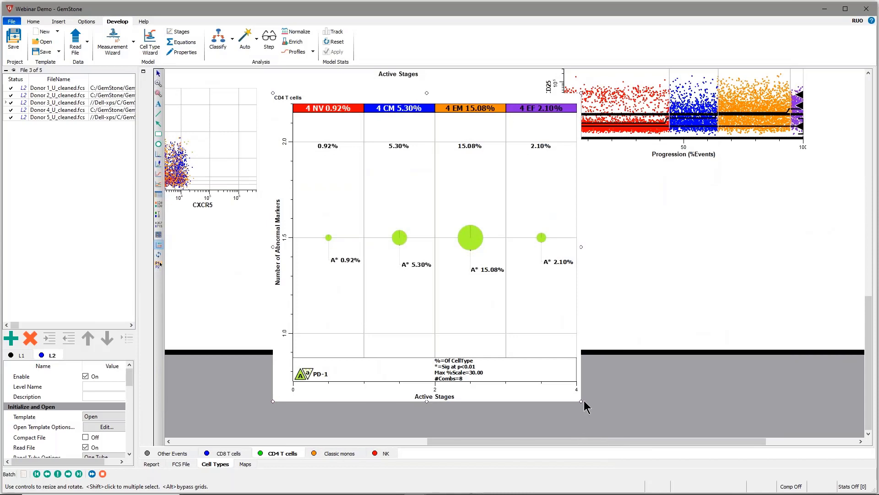
left_click_drag(584, 401, 585, 338)
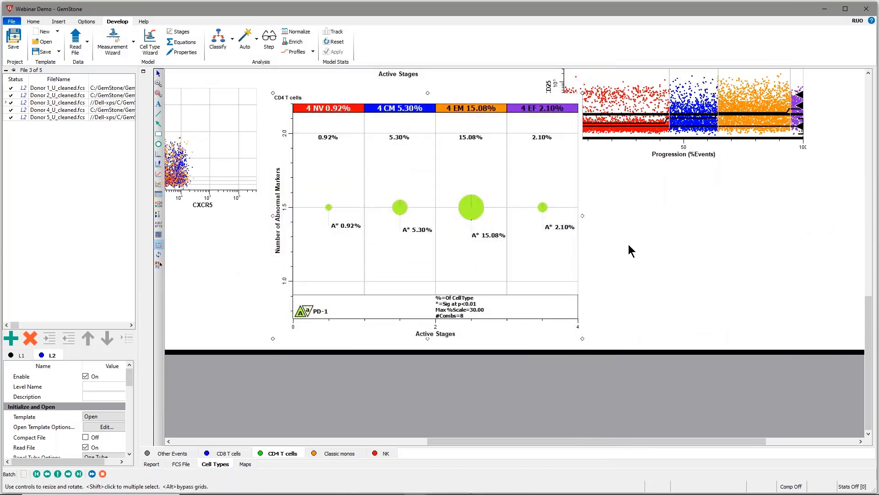
mouse_move(542, 233)
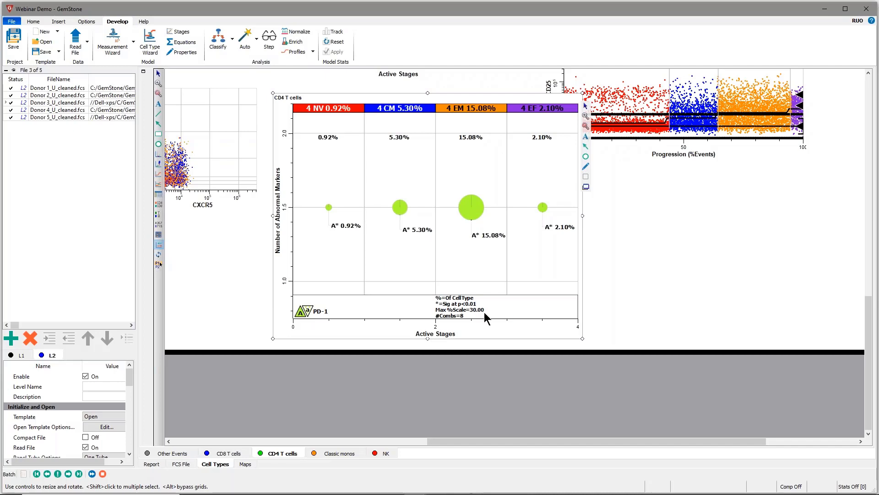
Flag the PD-1 TriCOM plot in its frame properties for saving its image as CD4 T cells_ID14_TriCOM.
left_click_drag(869, 303, 869, 254)
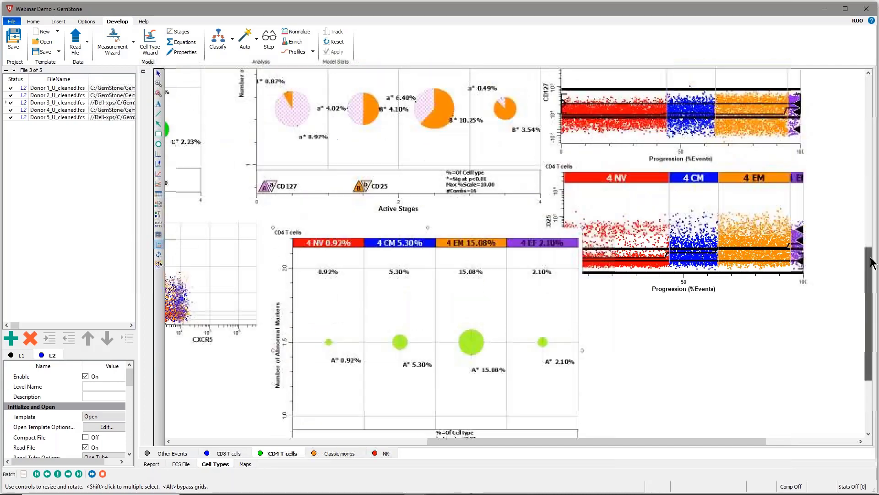
right_click(478, 234)
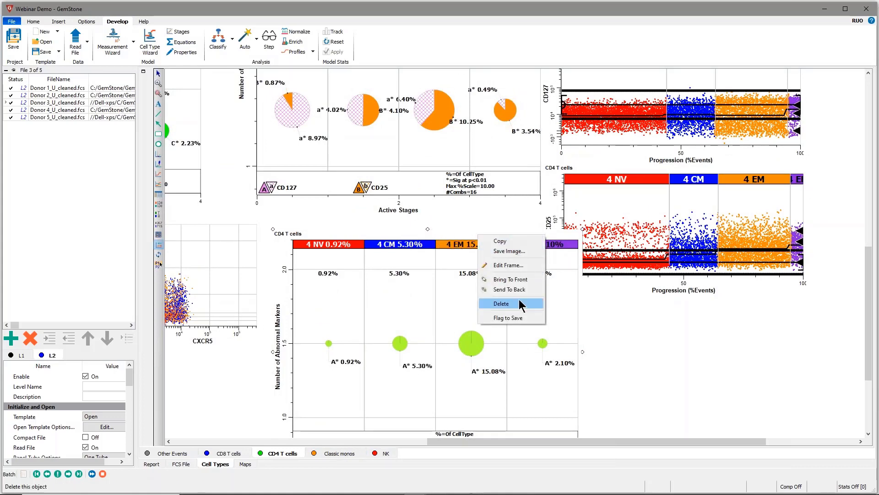
left_click(529, 267)
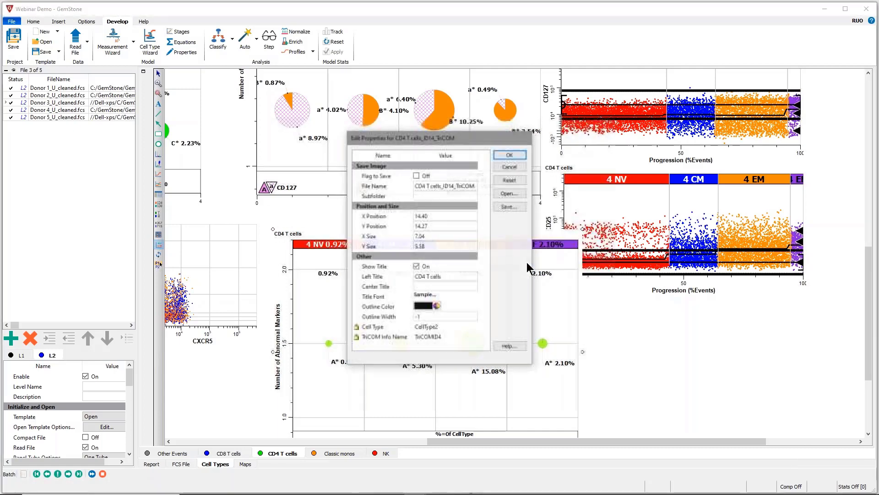
left_click(416, 176)
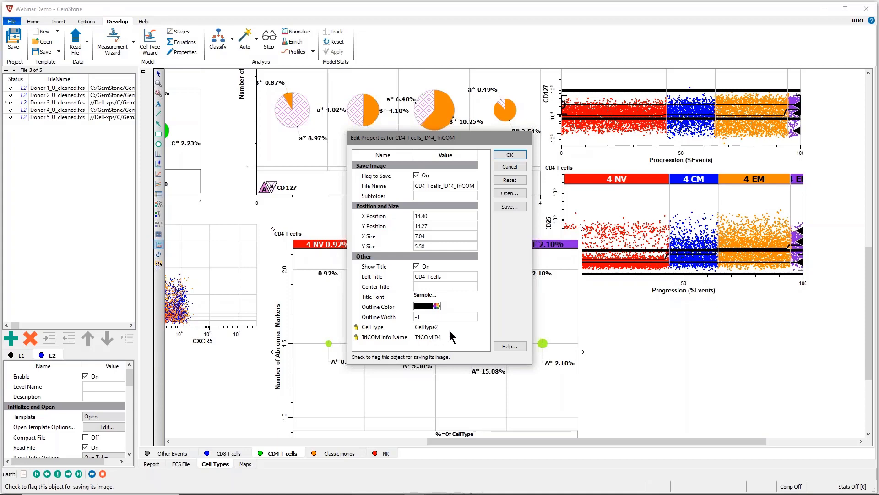
left_click(510, 156)
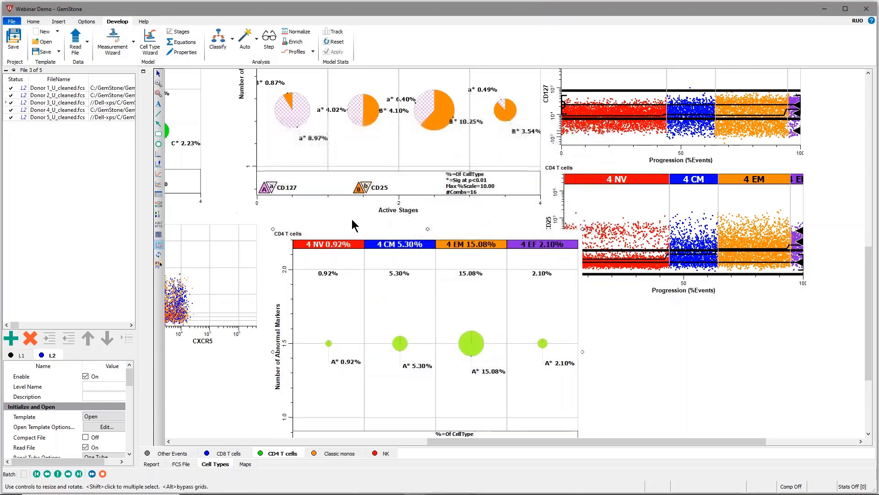
Examine the CellType2_TriCOMGraph statistics available as batch database fields, and close the field editor.
right_click(76, 157)
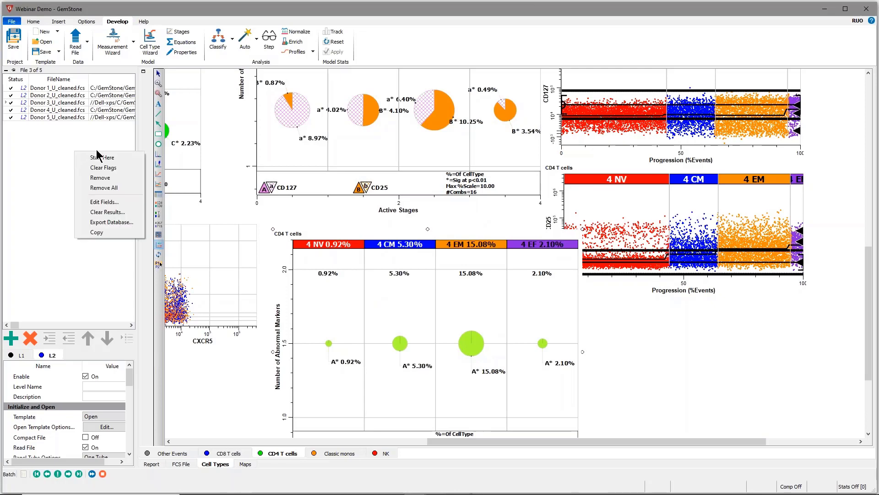
left_click(112, 203)
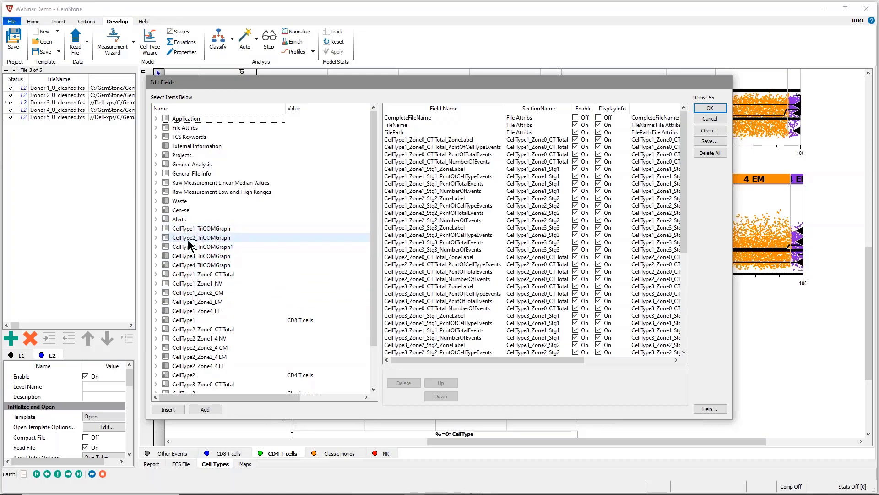
left_click(156, 238)
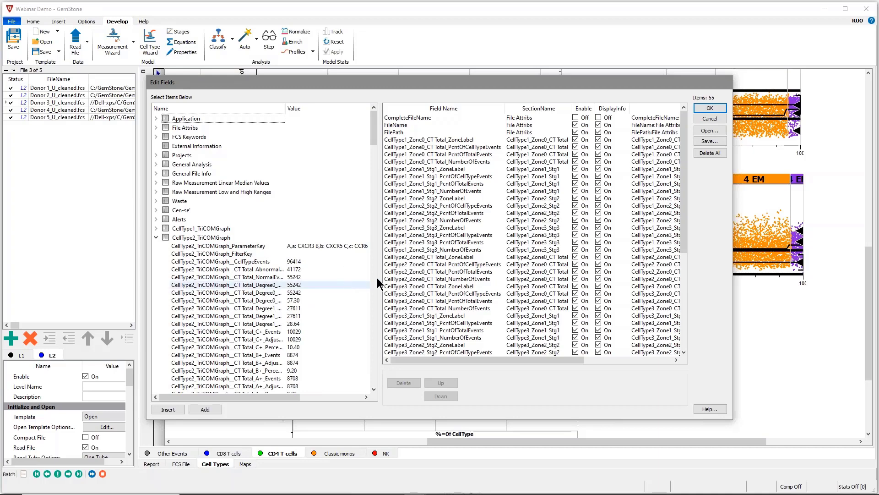
left_click(709, 109)
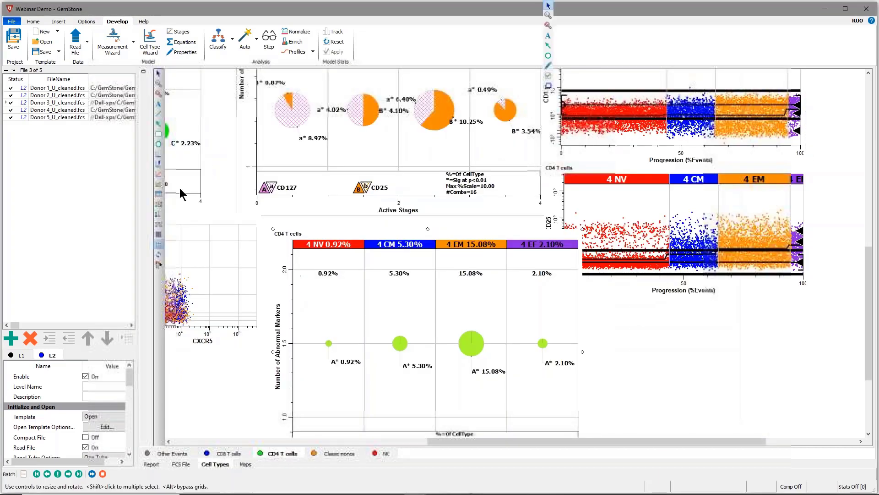
right_click(93, 184)
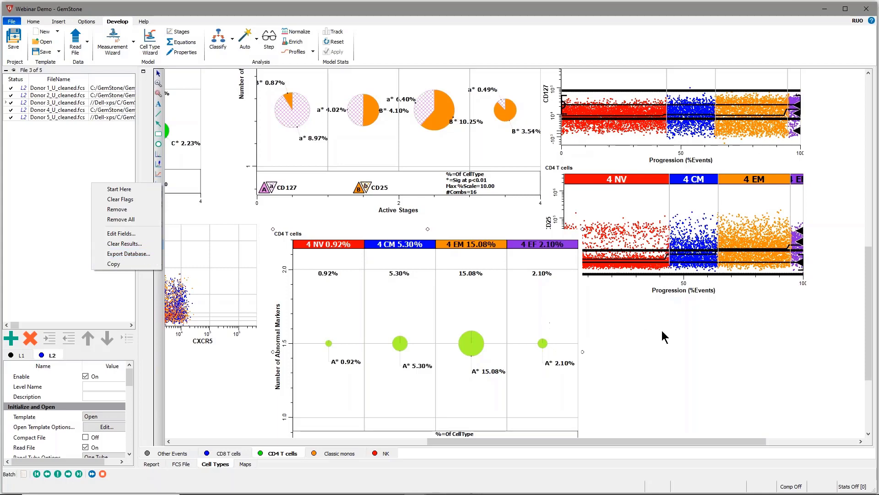
left_click(235, 396)
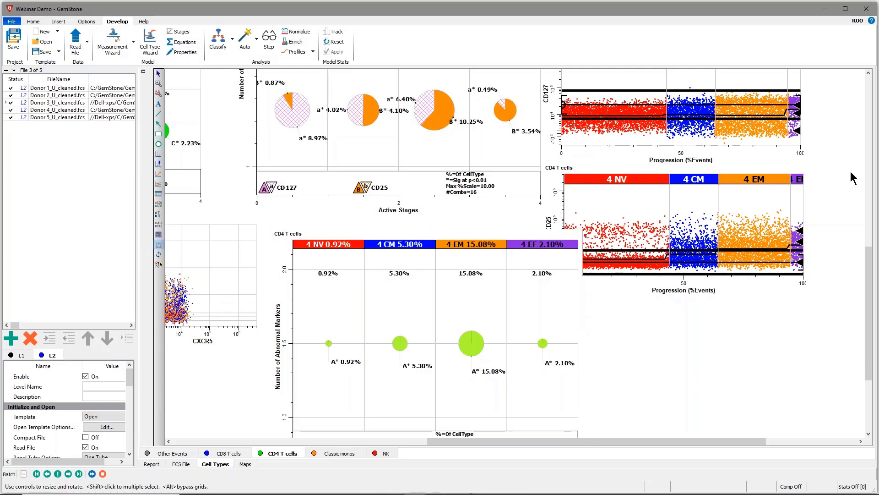
left_click_drag(869, 267, 872, 294)
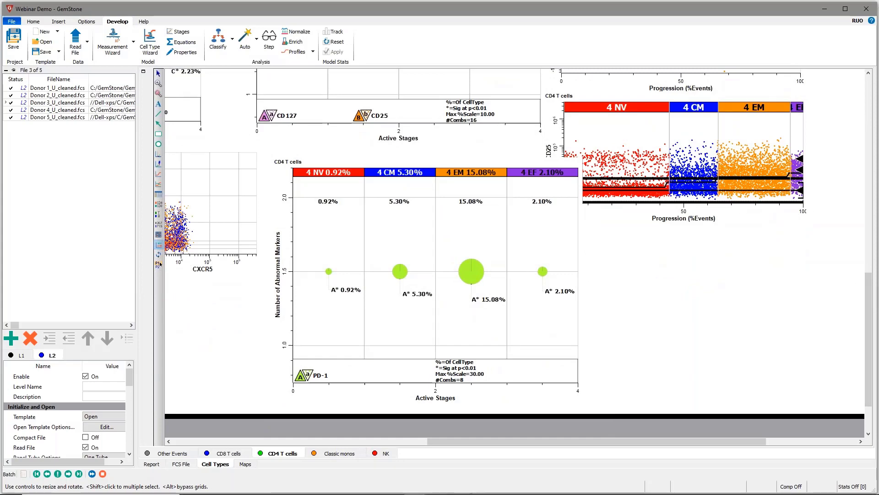